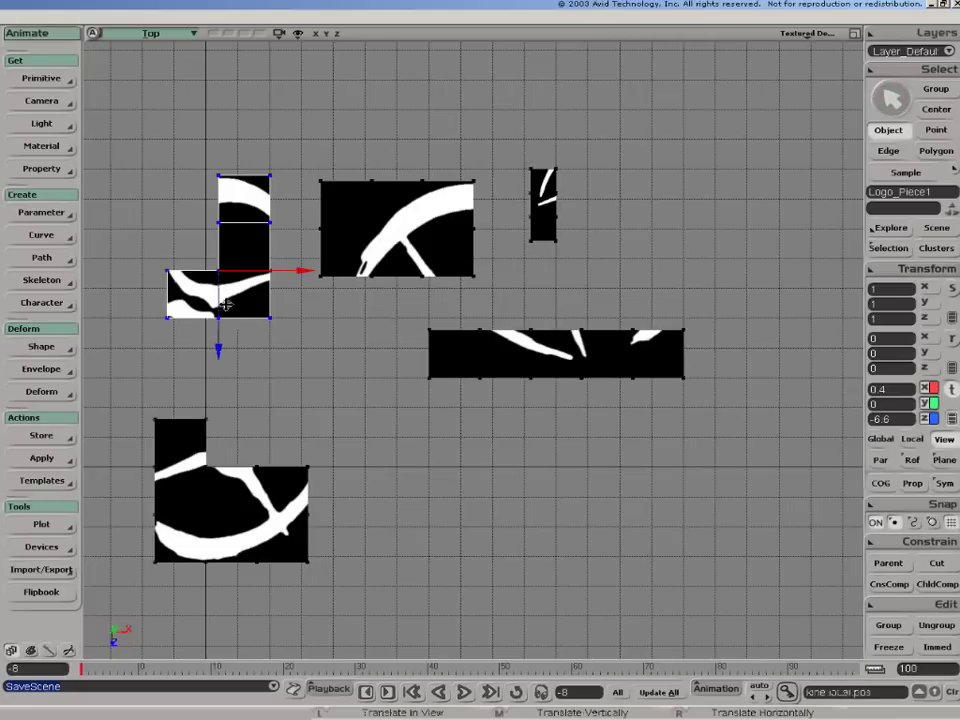
Move Logo_Piece1 next to the L-shaped lower logo piece and snap its corner into that piece's notch
left_click_drag(211, 273, 275, 411)
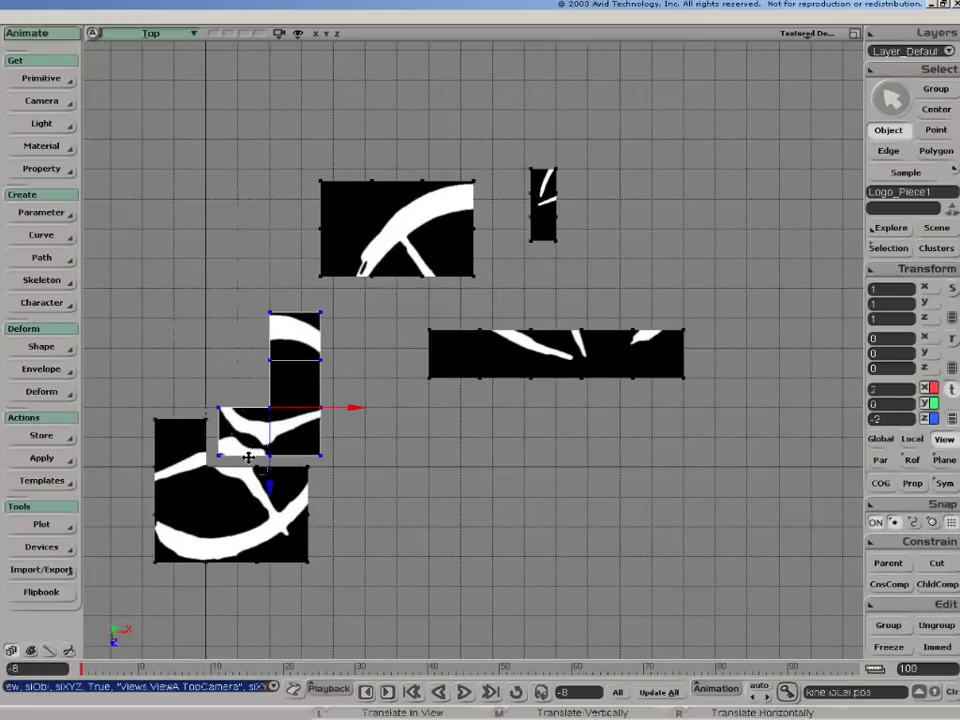
key("ctrl")
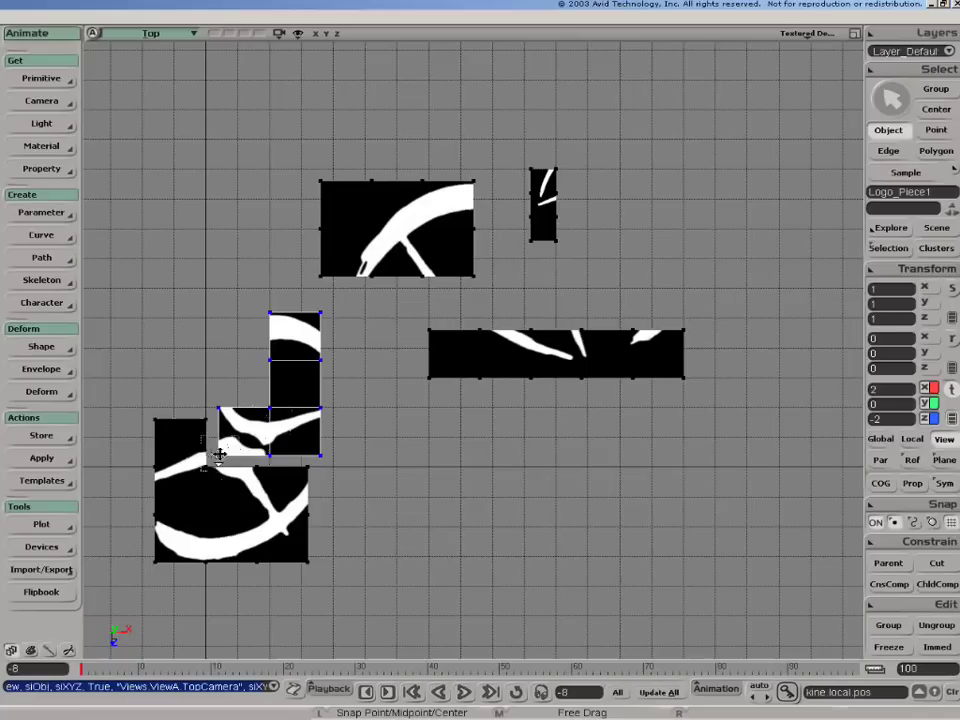
left_click_drag(234, 455, 222, 459)
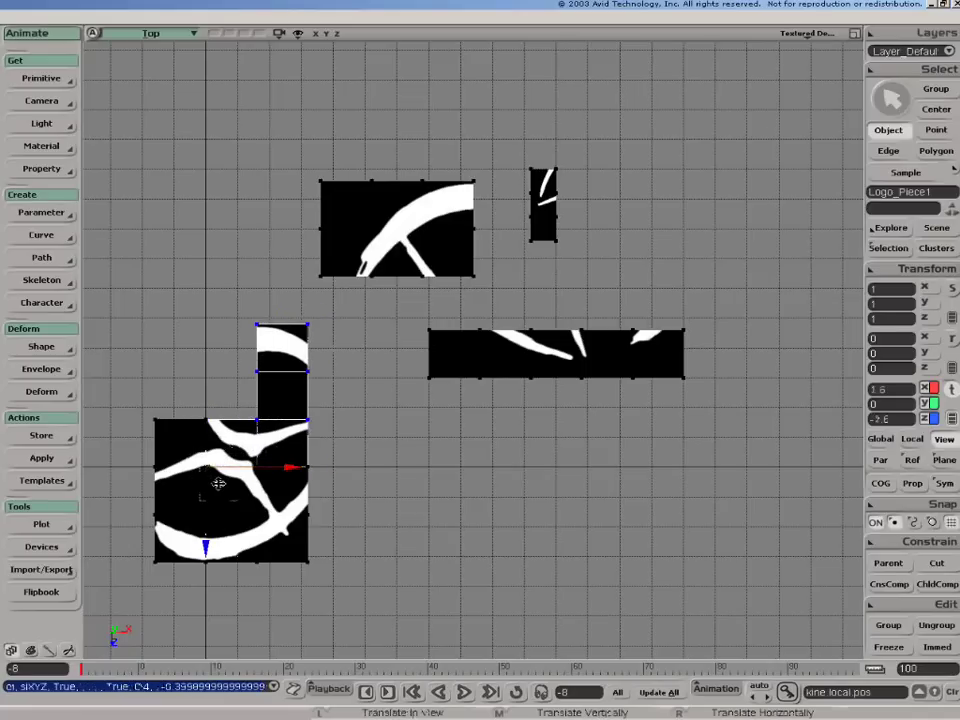
key("space")
left_click(342, 414)
left_click(305, 398)
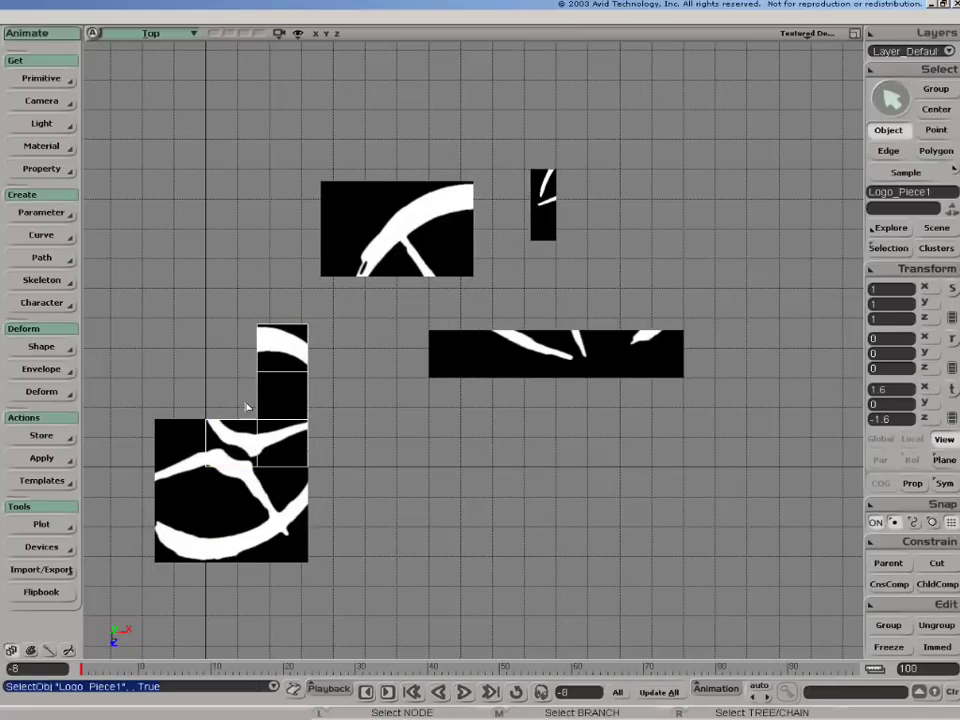
Move Logo_Piece4 beside Logo_Piece1 and snap its lower-right corner flush against Logo_Piece1's vertical section
key("v")
key("space")
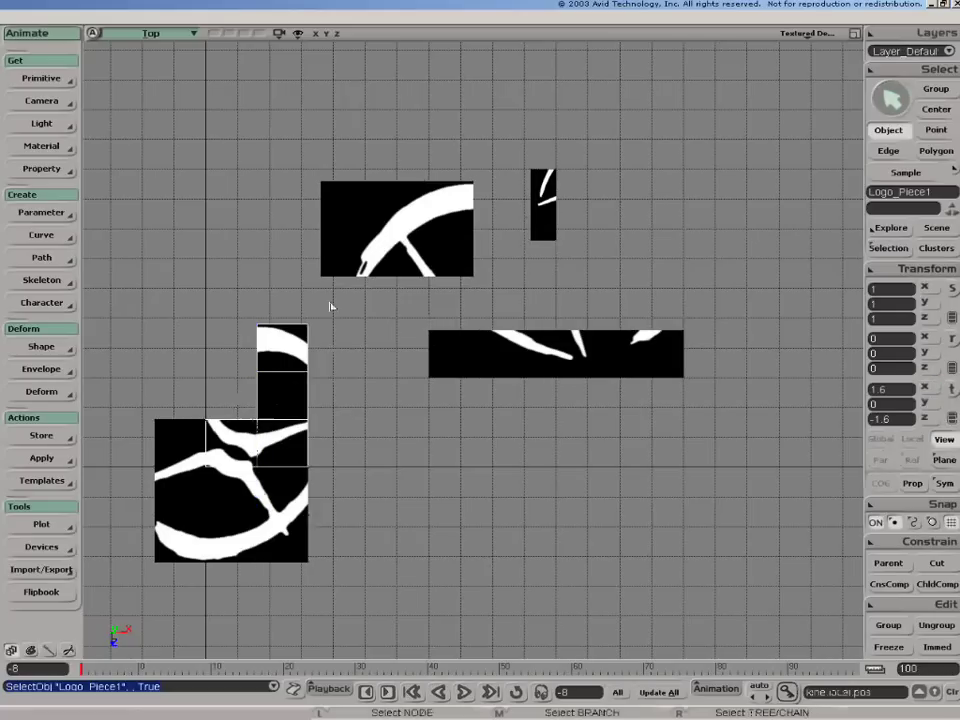
left_click_drag(367, 300, 215, 410)
key("v")
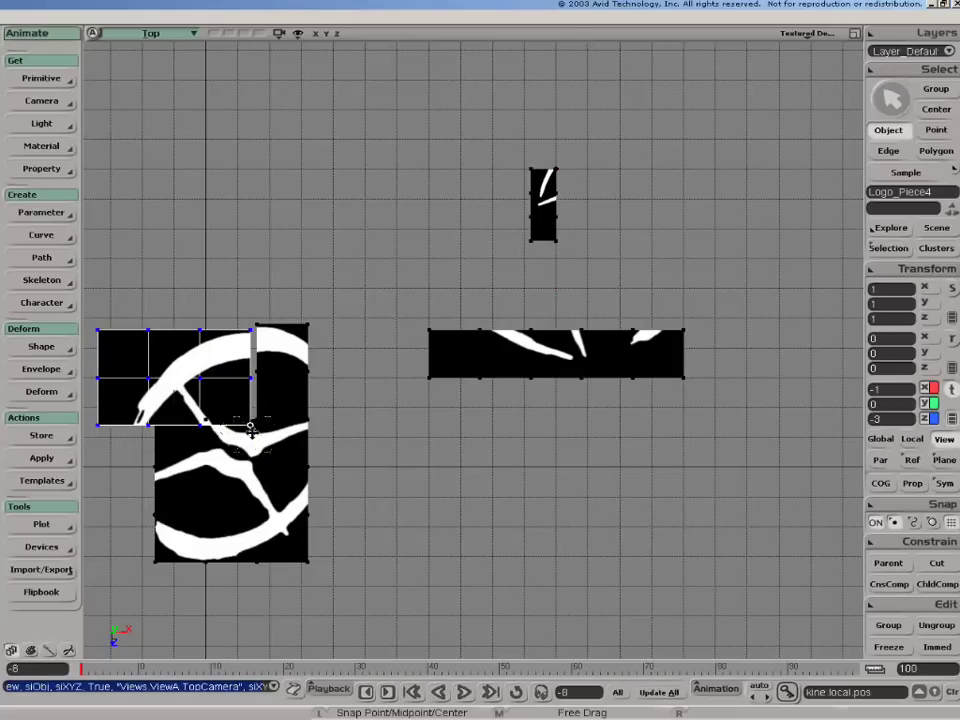
left_click_drag(250, 428, 255, 427)
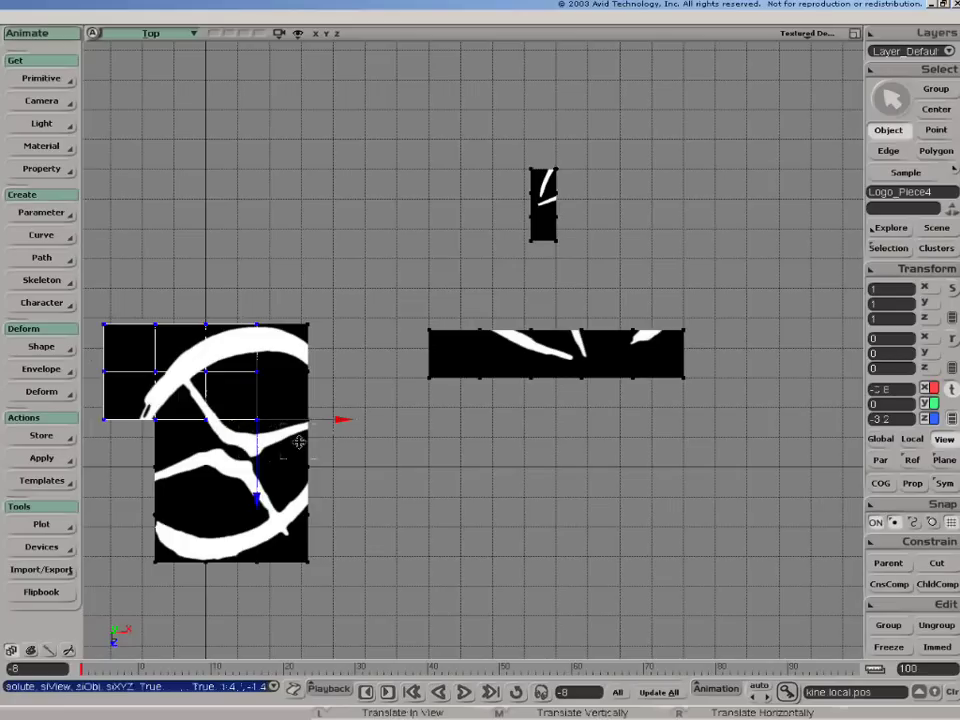
Select the horizontal strip Logo_Piece and lock its pivot at the strip's upper-left corner
key("space")
left_click(487, 363)
key("v")
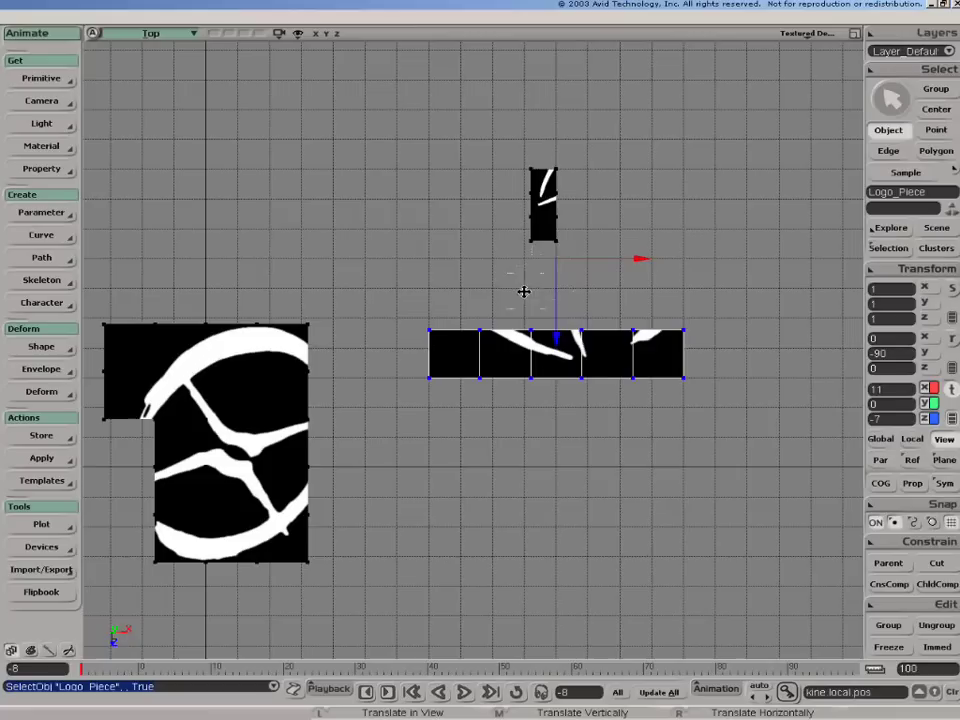
key("alt")
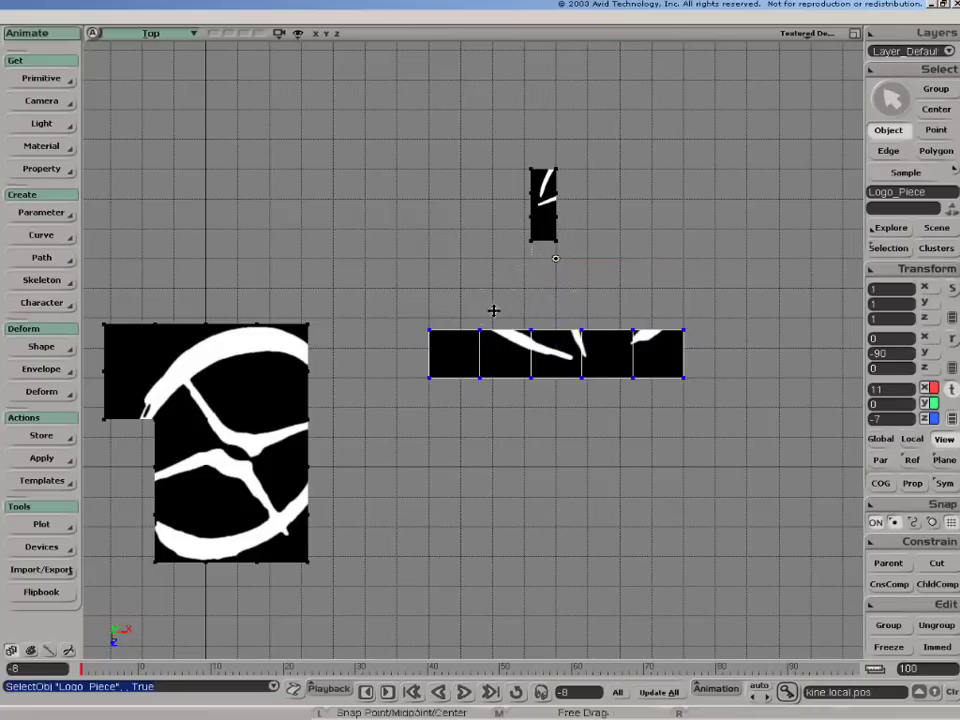
left_click(429, 333)
right_click(429, 340)
left_click(426, 357)
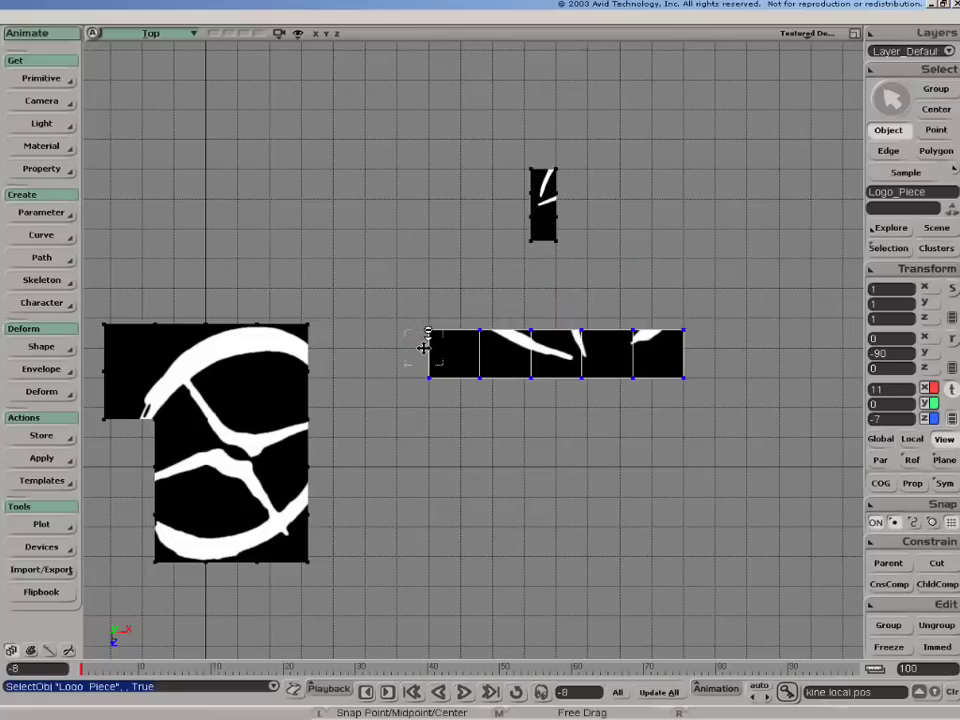
key("v")
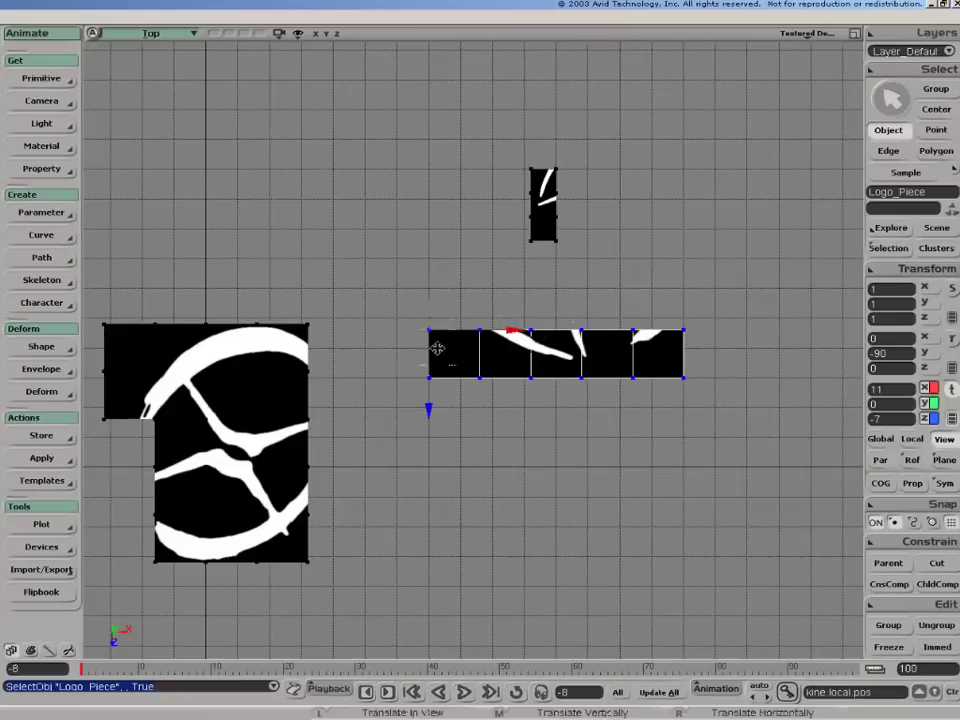
Rotate Logo_Piece to 0 degrees about Y around the corner pivot and snap it onto the right edge of the assembled pieces
key("r")
middle_click_drag(441, 351, 469, 380)
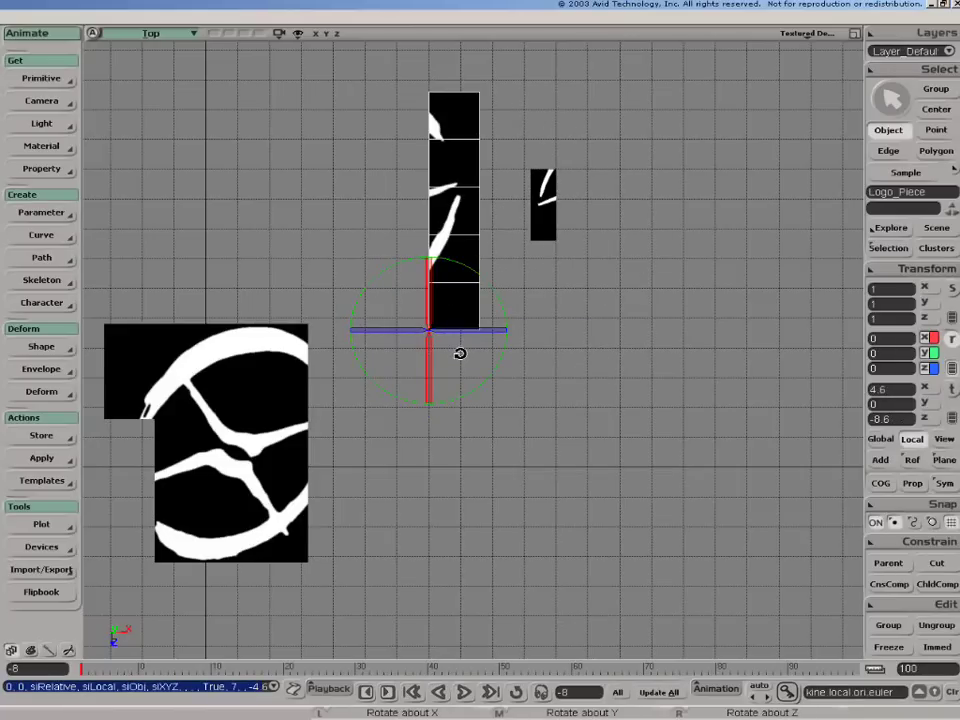
key("v")
left_click_drag(448, 329, 312, 555)
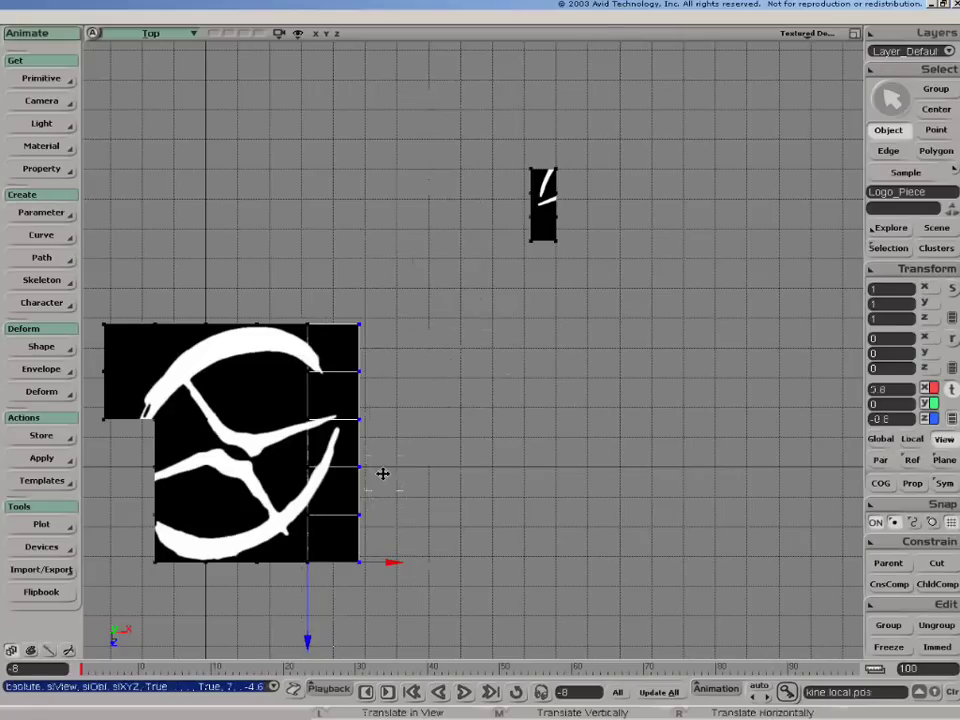
Select the small Logo_Piece3 and lock its pivot at the midpoint of its bottom edge
key("space")
left_click_drag(493, 238, 579, 241)
key("v")
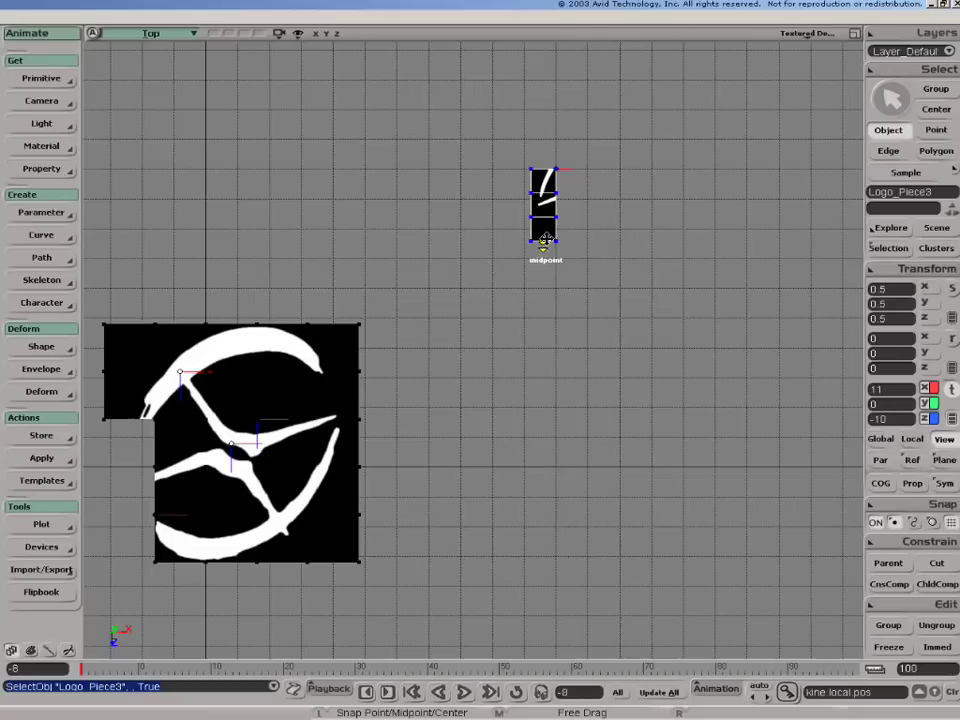
right_click(544, 249)
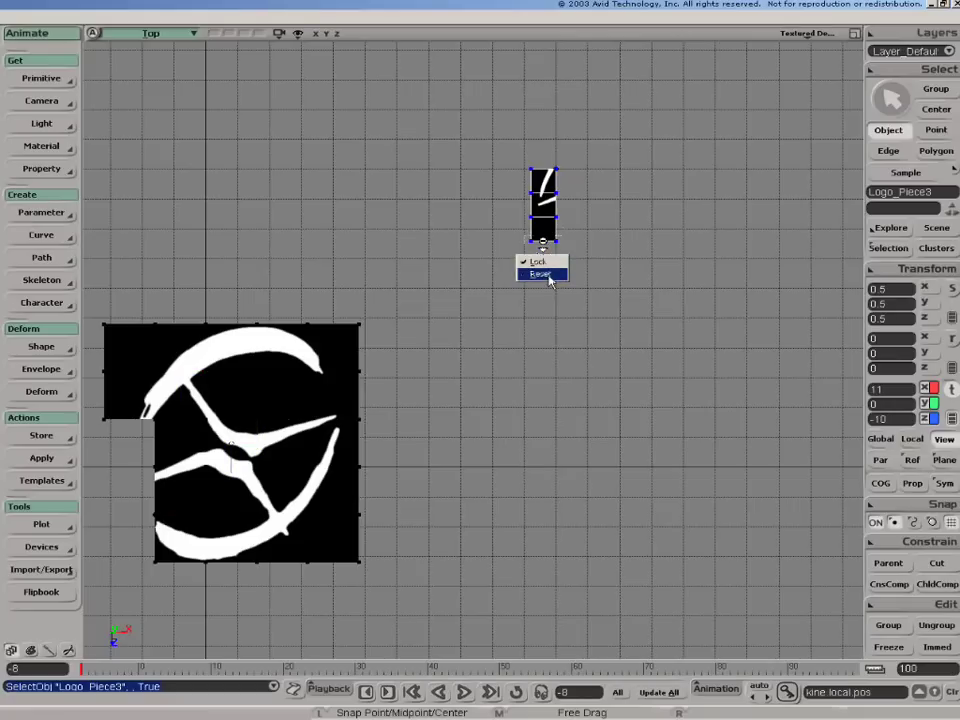
left_click(545, 262)
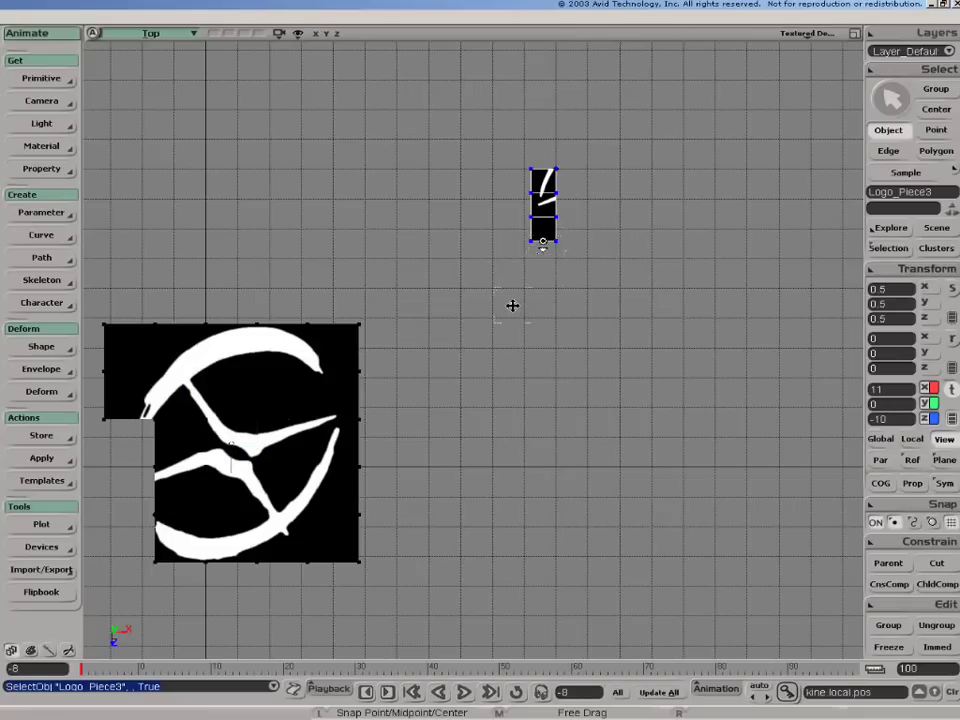
key("alt")
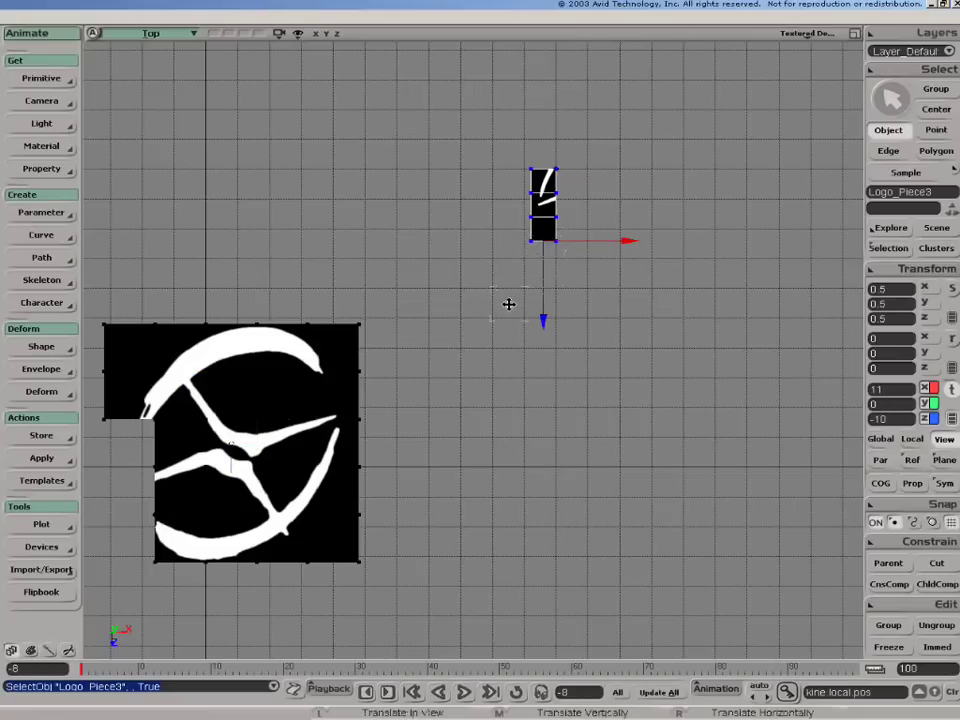
Set the snap region size to None and try snapping Logo_Piece3 to various points of the assembled logo
left_click(885, 506)
mouse_move(805, 471)
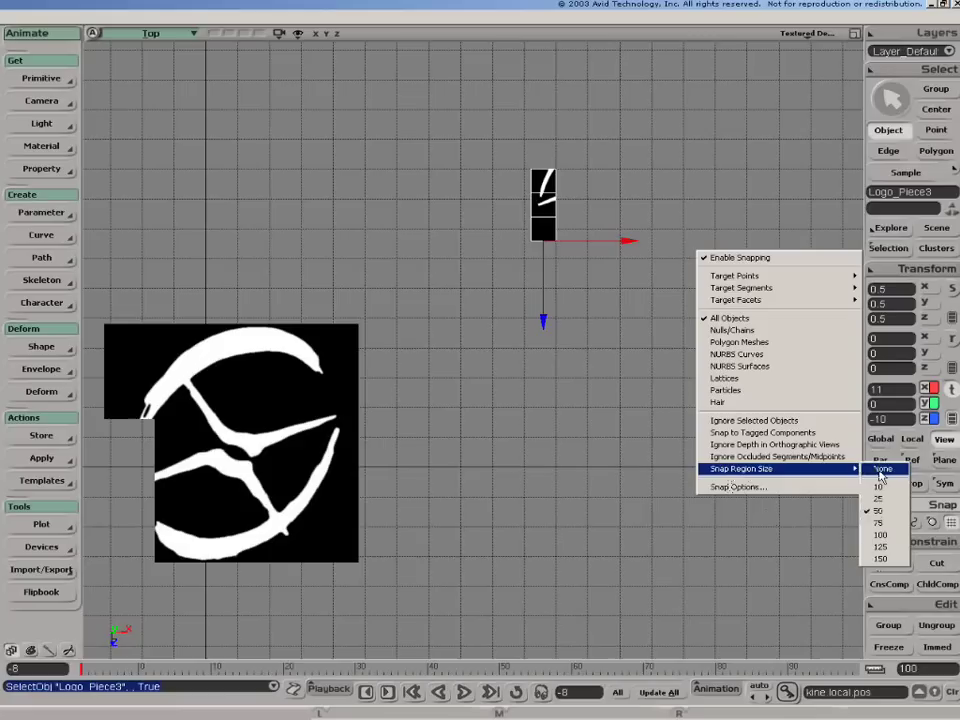
left_click(881, 470)
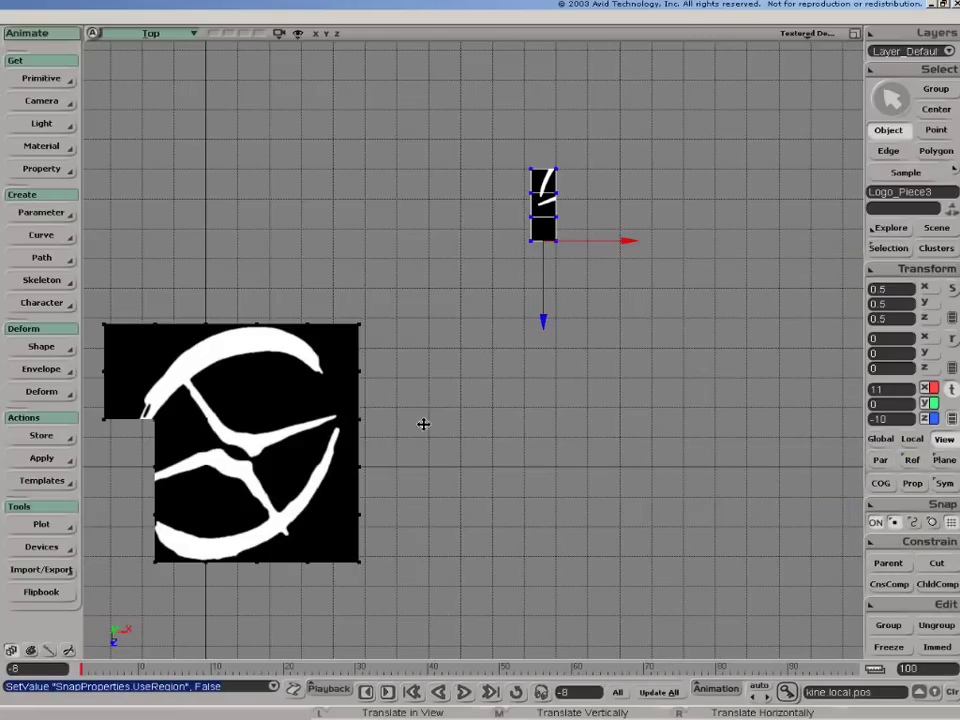
left_click_drag(442, 403, 433, 405)
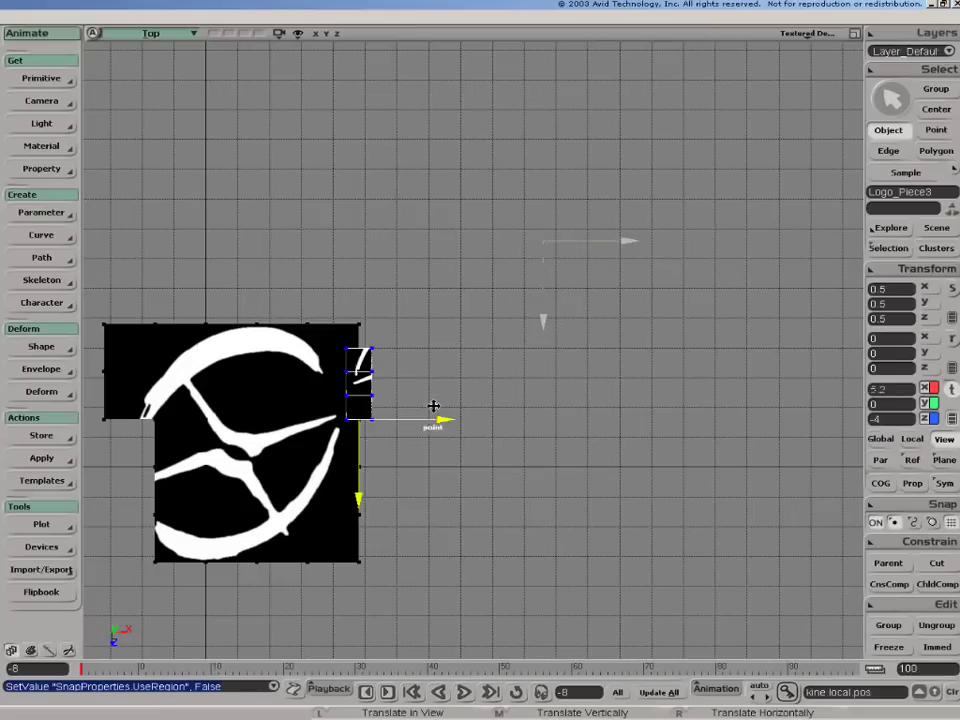
left_click_drag(244, 386, 131, 290)
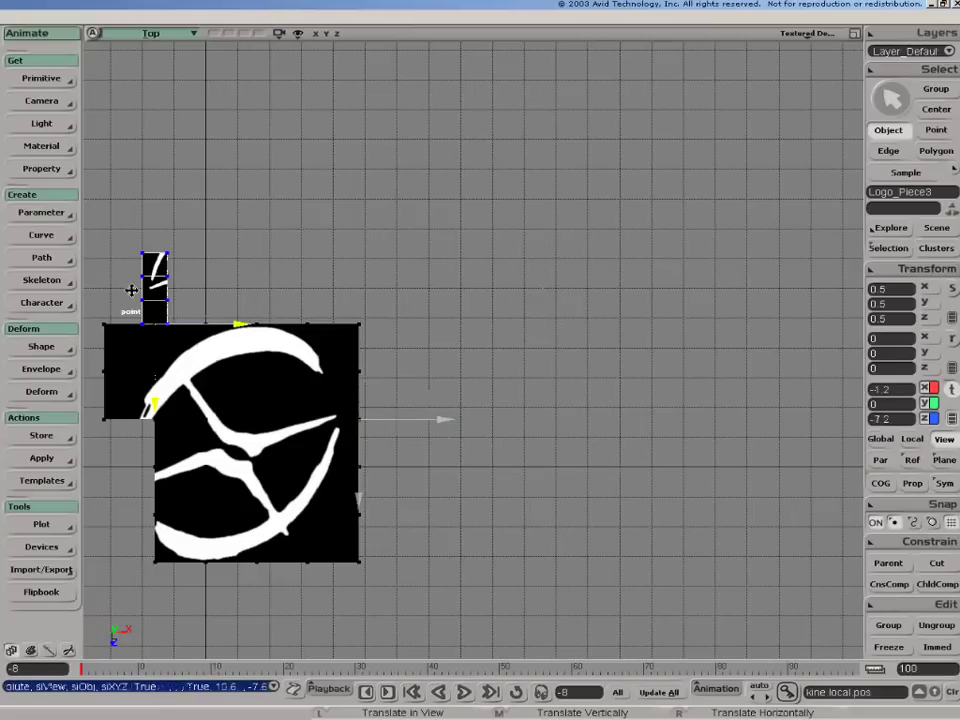
left_click_drag(384, 239, 380, 240)
left_click_drag(145, 447, 124, 473)
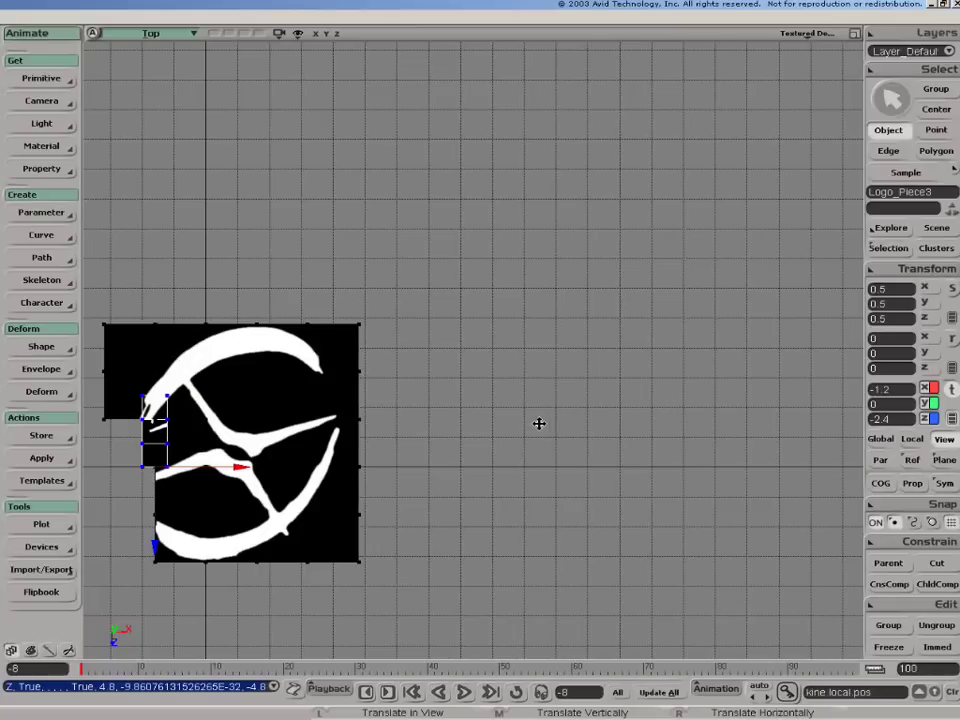
Set the snap region size to 50 and move Logo_Piece3 to the empty area left of the assembled logo
right_click(876, 522)
mouse_move(833, 478)
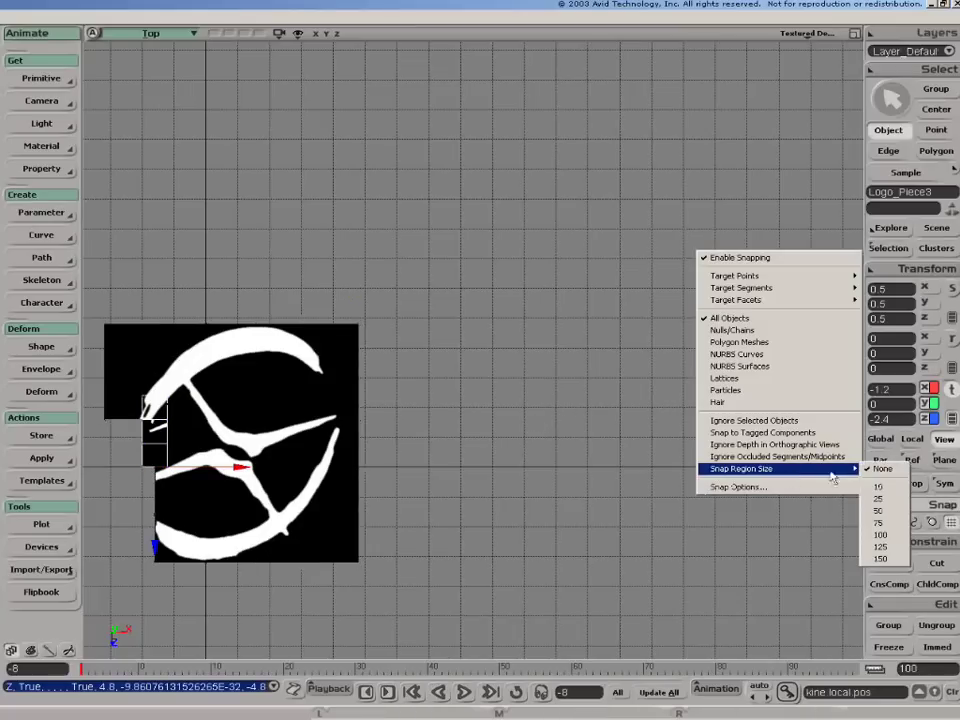
left_click(876, 512)
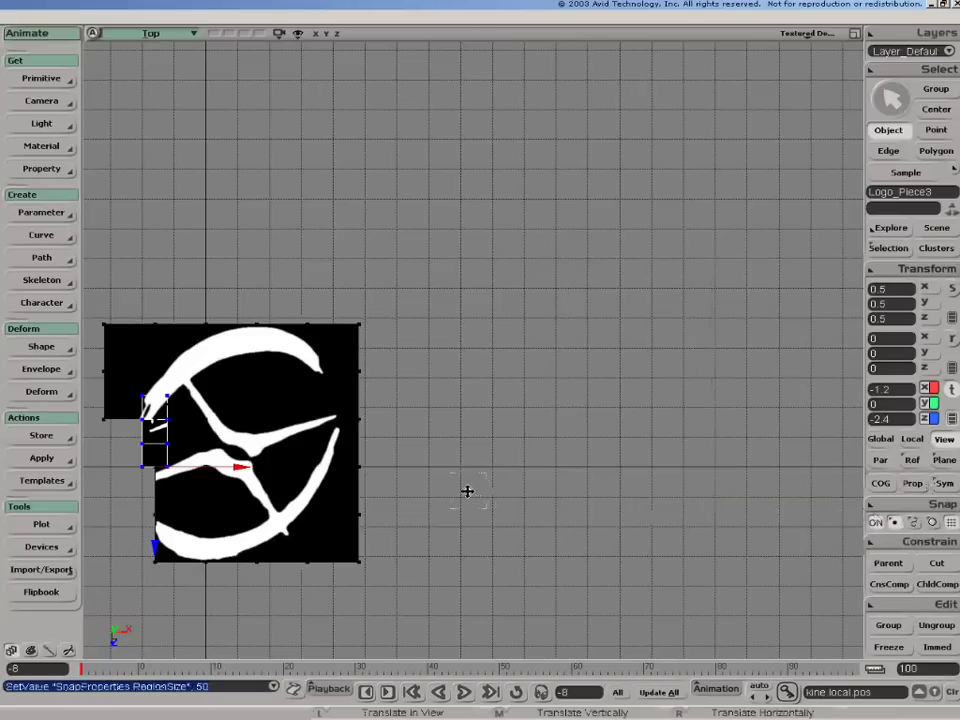
left_click_drag(150, 467, 120, 555)
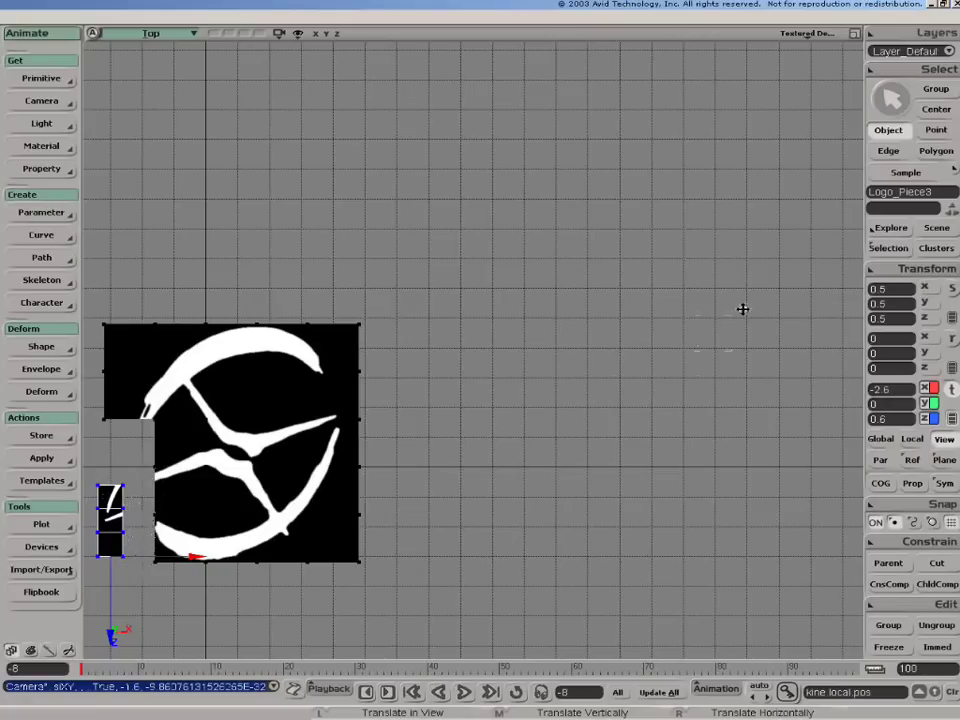
Review the snap increments in the transform Tool Options and close them
left_click(873, 270)
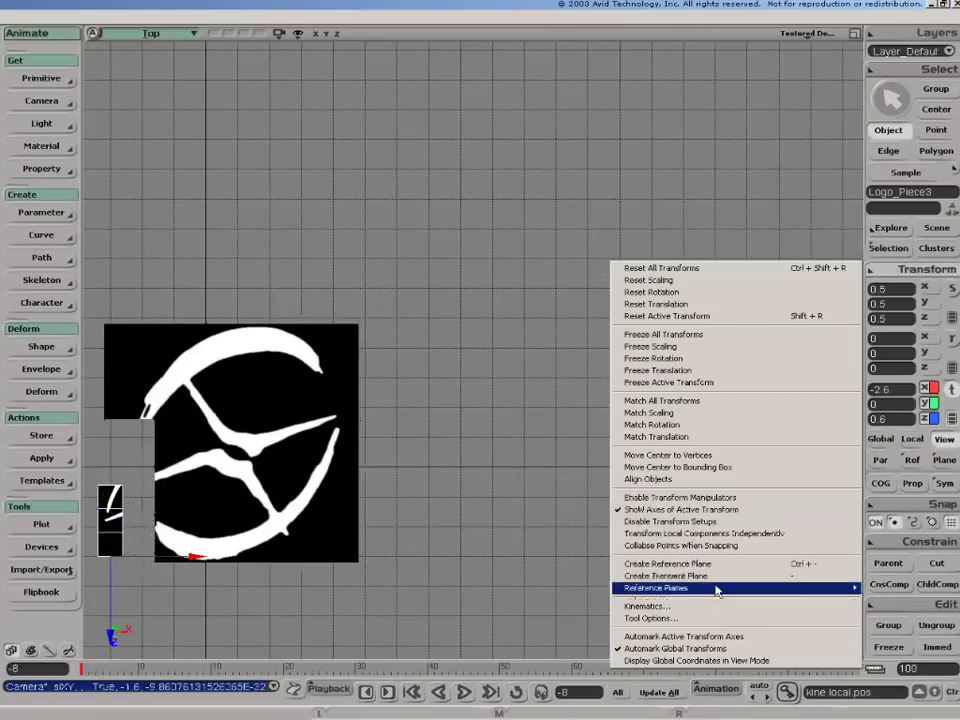
left_click(702, 618)
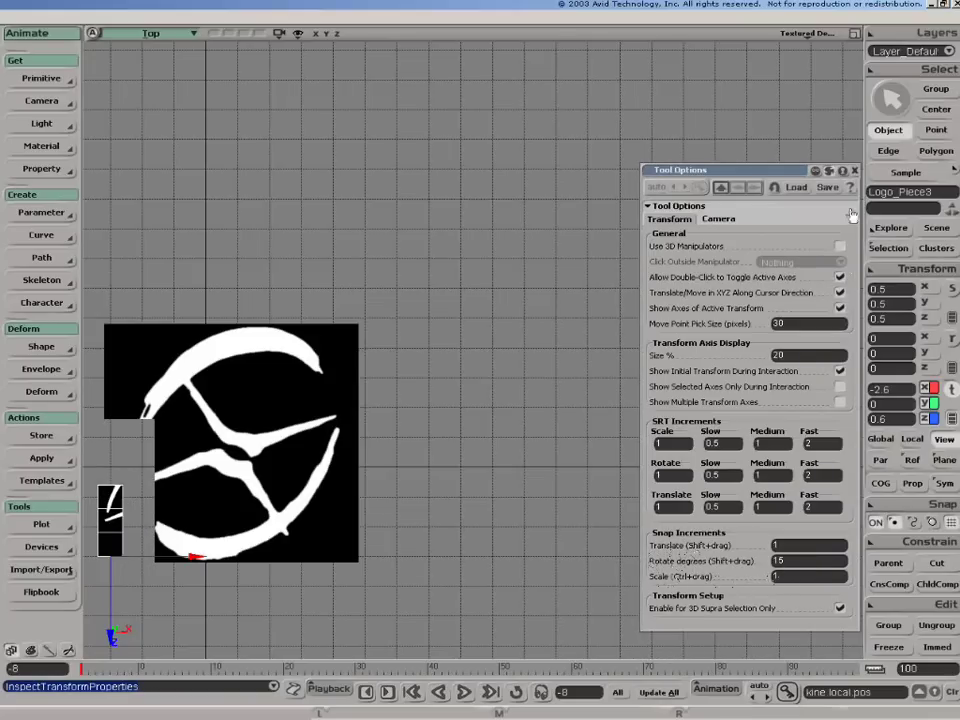
left_click(854, 170)
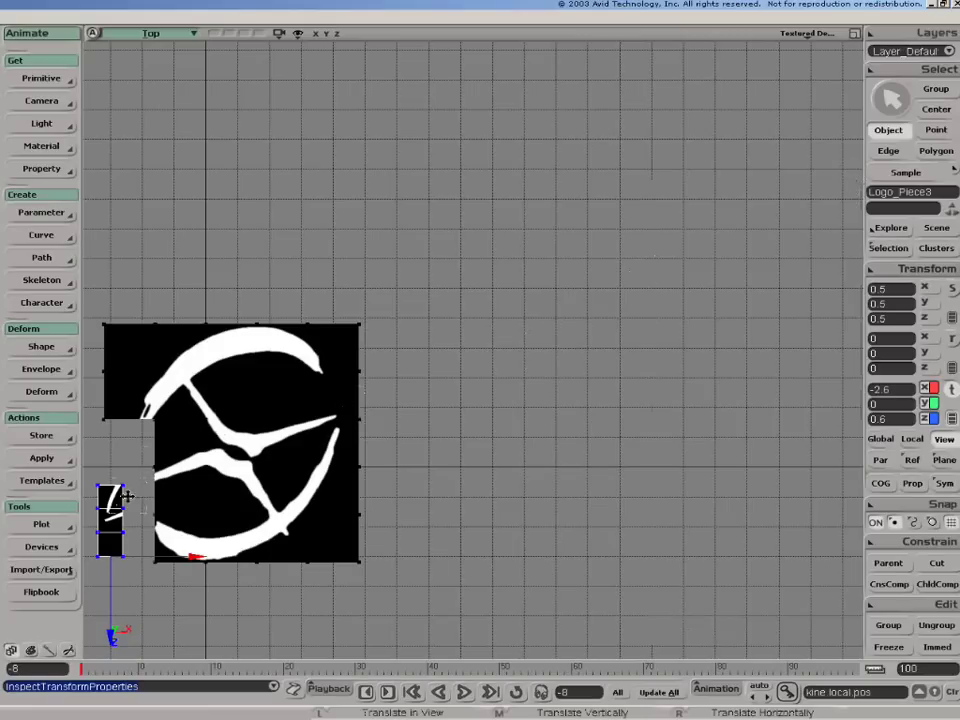
Scale Logo_Piece3 uniformly to 1 and snap it into the remaining gap at the logo's lower-left corner
key("x")
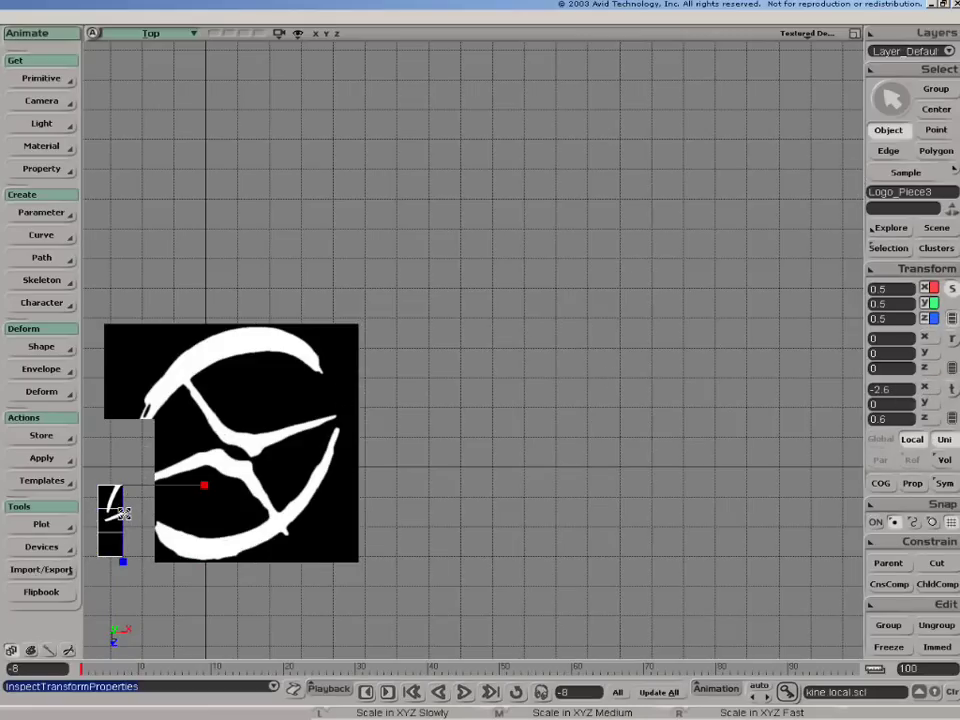
left_click_drag(125, 515, 171, 422)
key("v")
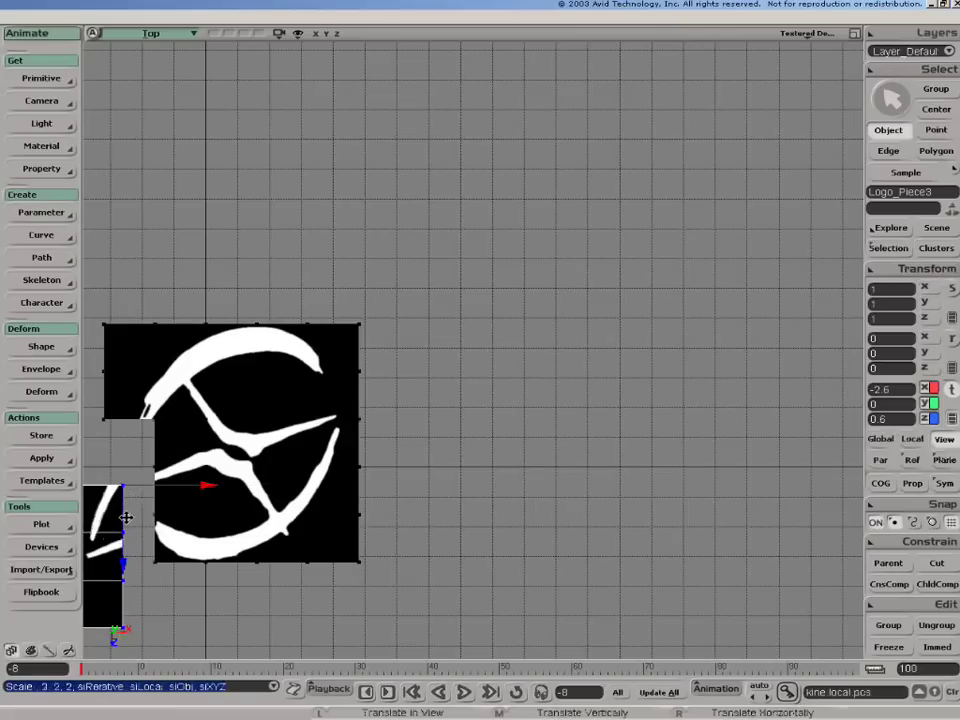
left_click_drag(124, 514, 260, 413)
Select all five logo pieces and lock a shared pivot at the centre of the assembled logo
key("z")
middle_click_drag(260, 413, 264, 381)
key("space")
left_click_drag(182, 182, 526, 573)
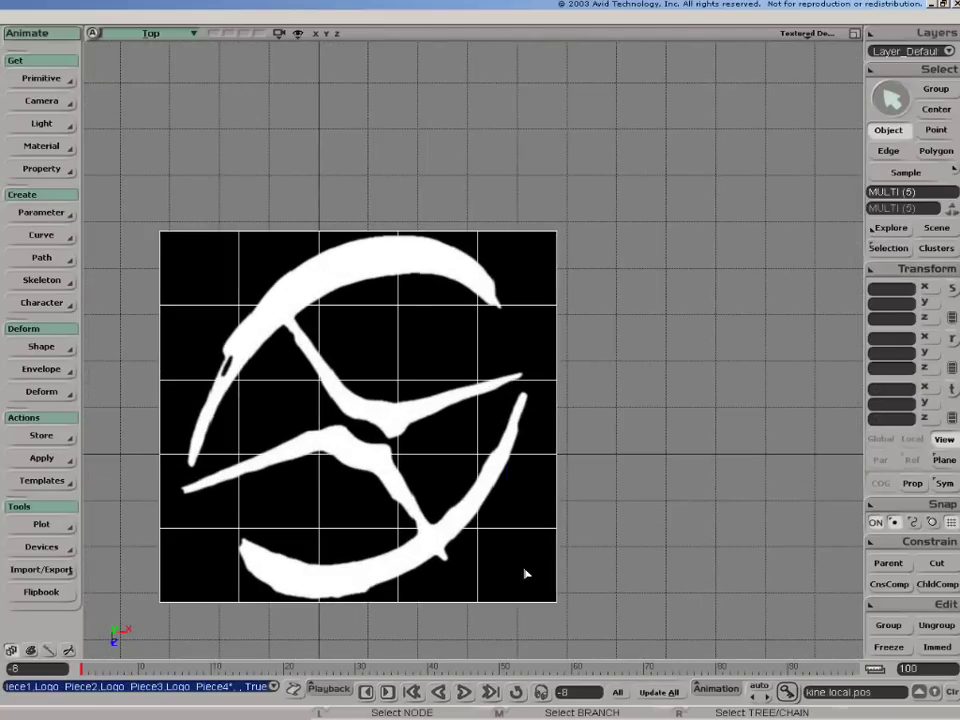
key("v")
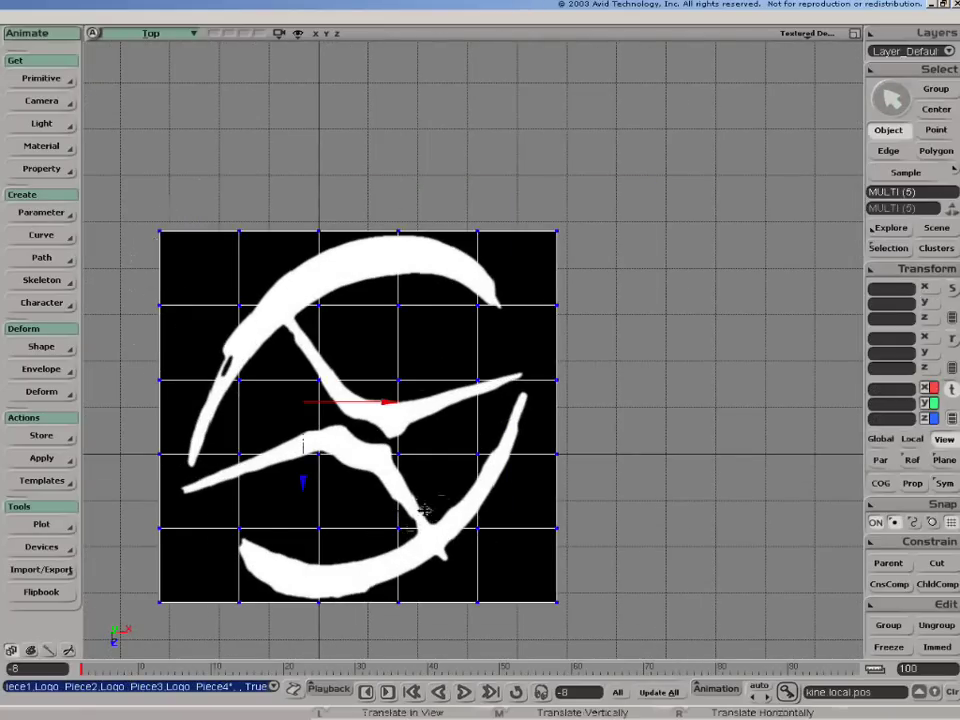
key("alt")
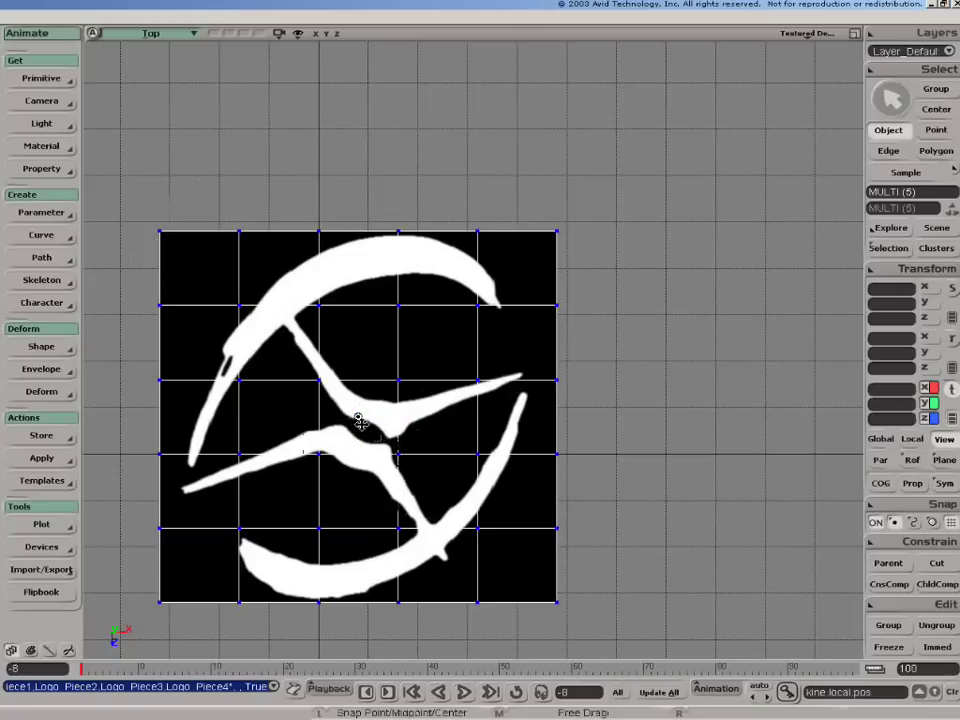
left_click(359, 428)
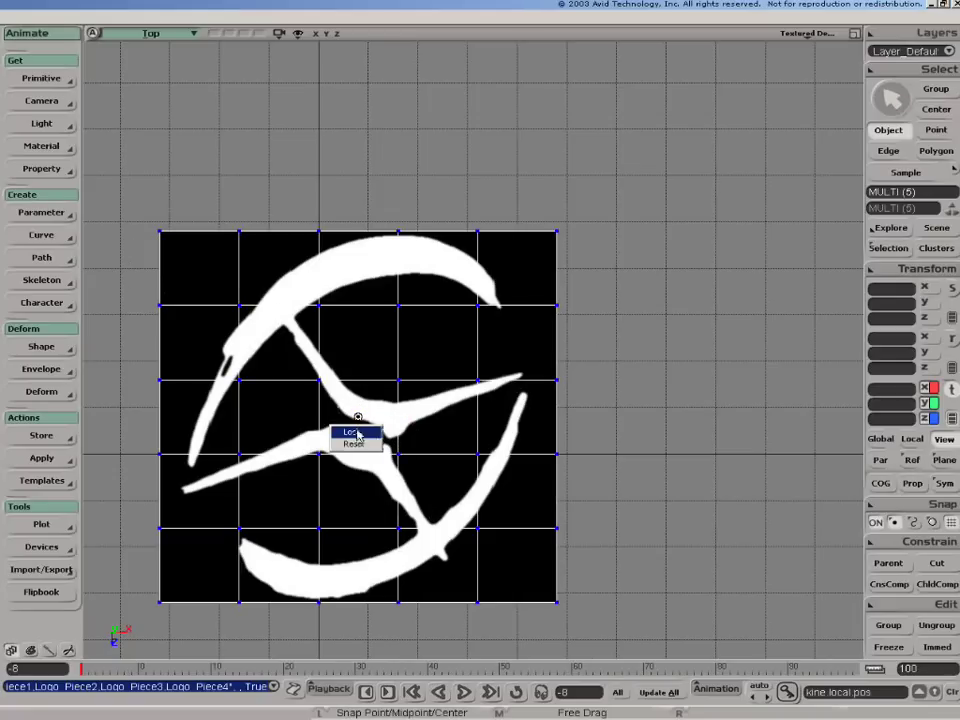
left_click(359, 433)
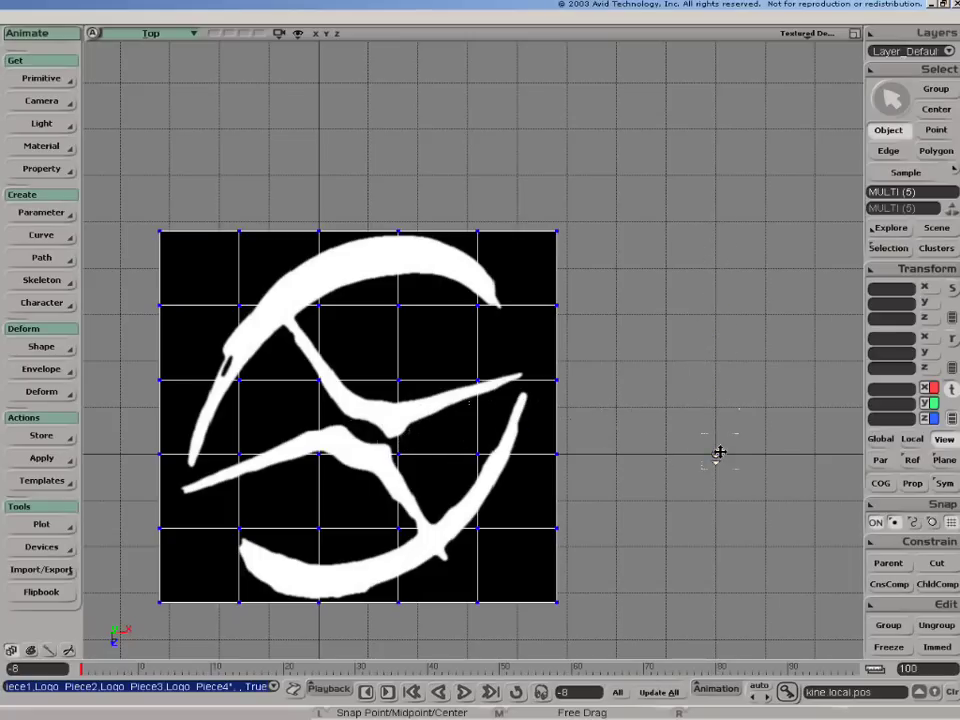
Place the shared pivot in the empty area right of the logo, activate rotation, and switch the viewport to the Camera view
left_click_drag(719, 453, 709, 399, "alt")
left_click(951, 340)
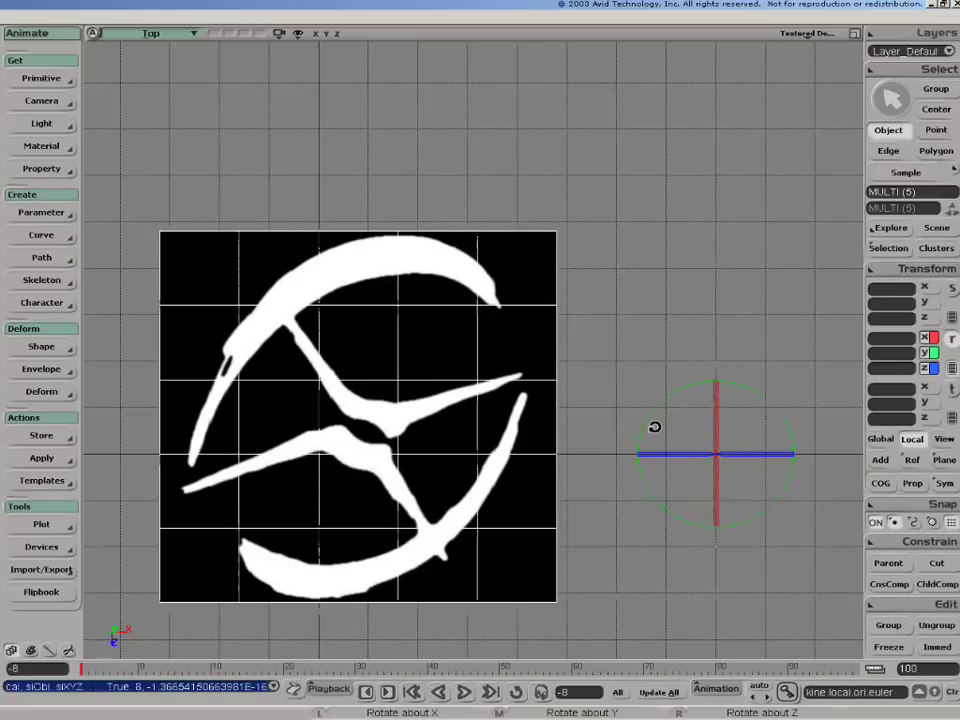
left_click(151, 34)
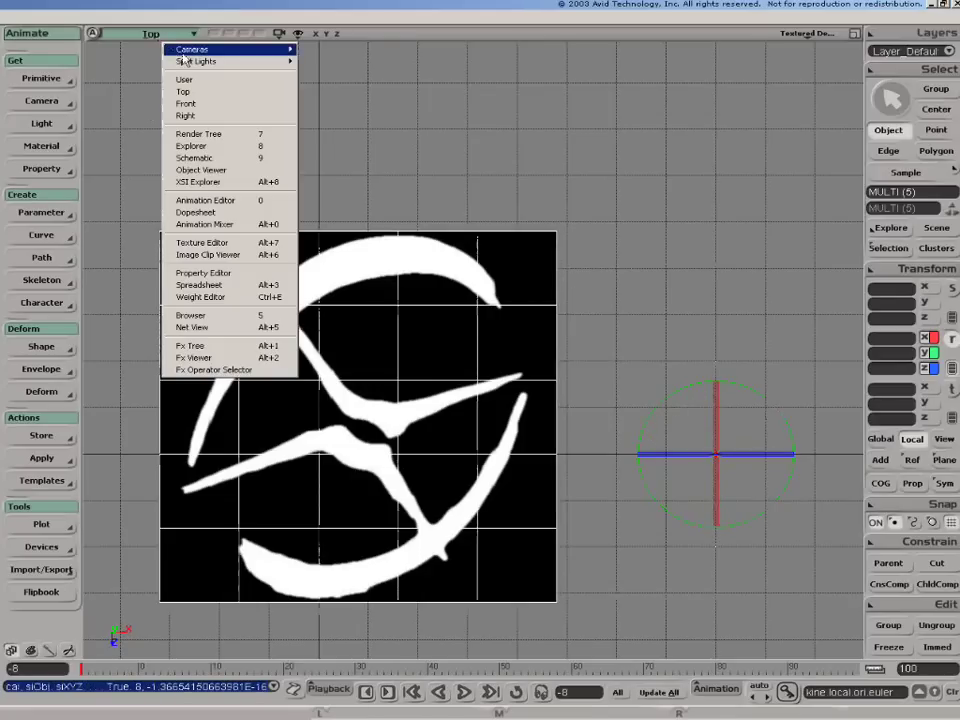
mouse_move(240, 49)
left_click(336, 57)
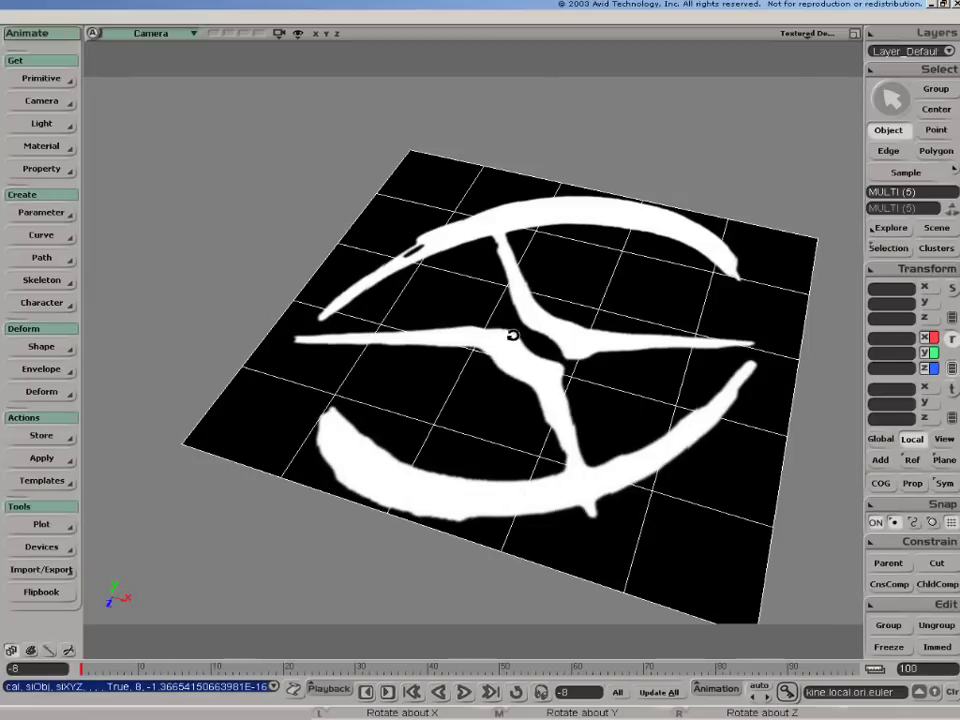
left_click_drag(512, 337, 480, 342)
key("c")
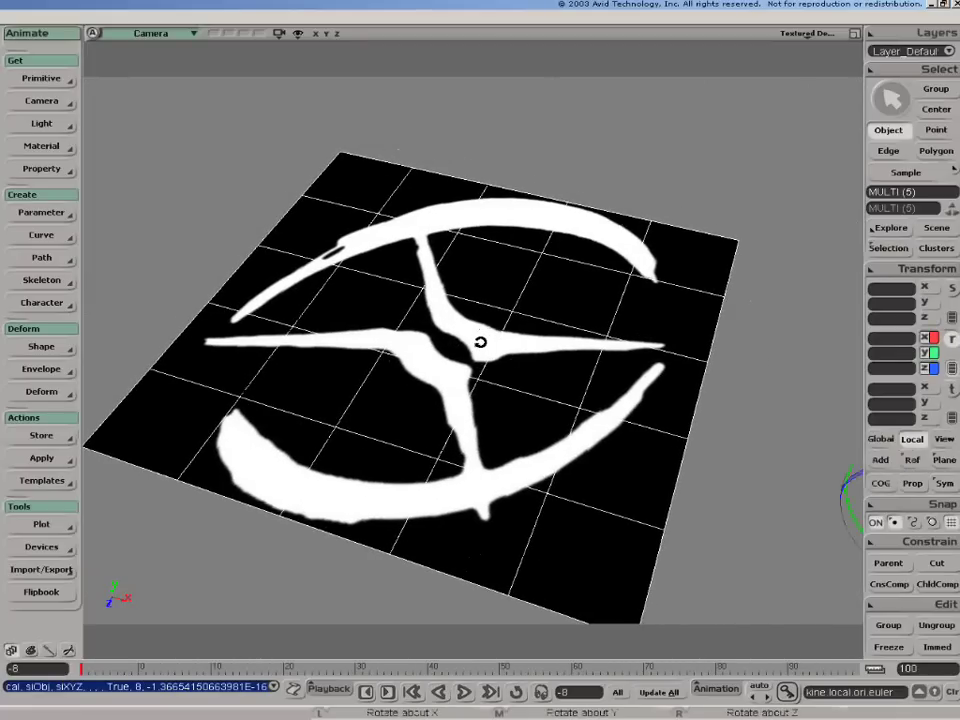
Select the polygons in the upper three rows of the logo, leaving the lower two rows unselected
key("u")
mouse_move(300, 165)
left_mouse_down()
mouse_move(328, 272)
mouse_move(643, 369)
mouse_move(500, 232)
mouse_move(606, 281)
mouse_move(561, 350)
left_mouse_up()
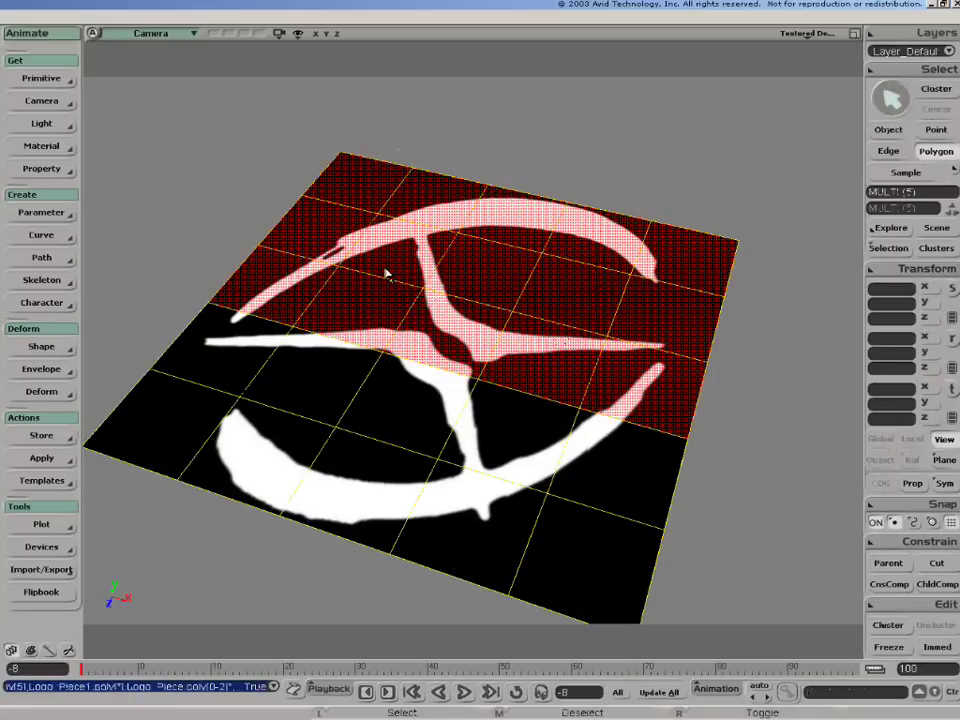
left_click(447, 372)
middle_click(439, 390)
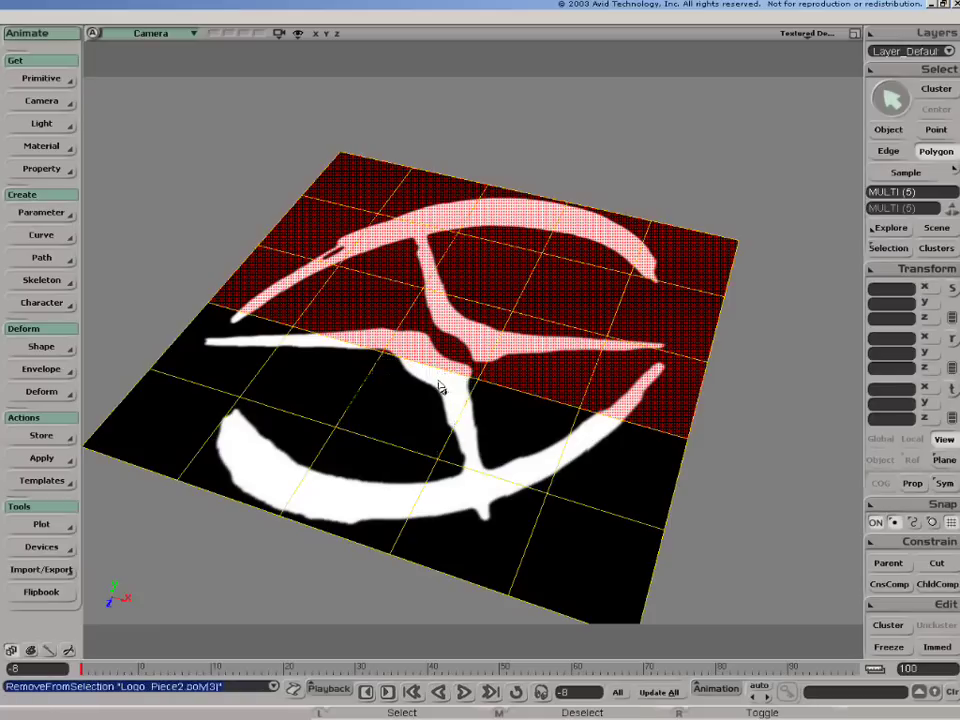
Snap the rotation pivot to the midpoint of the middle edge along the lower border of the selected polygons
key("c")
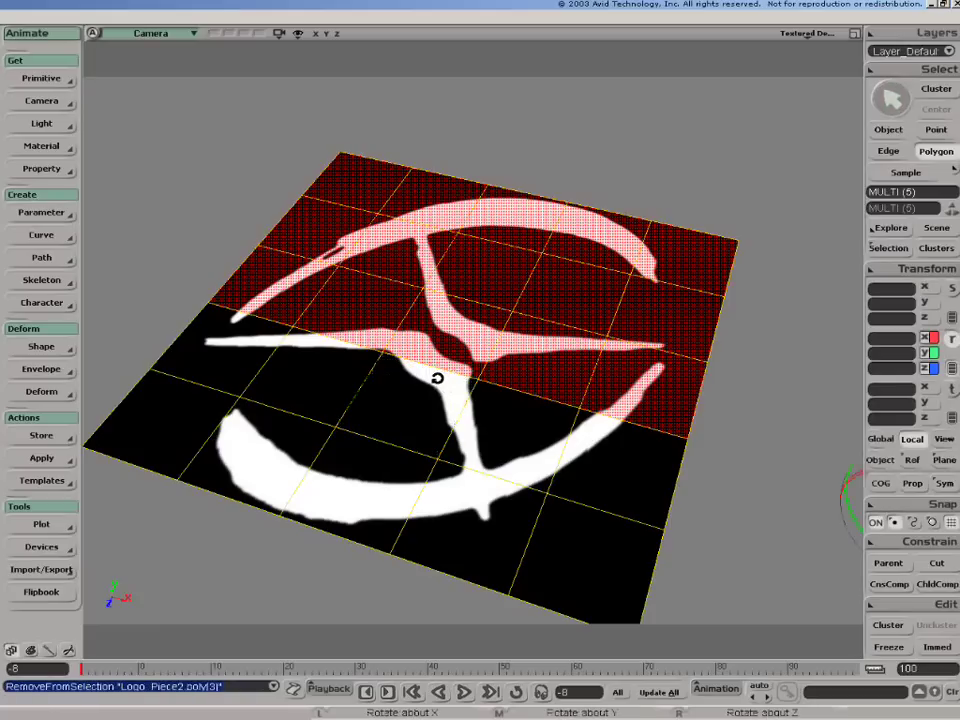
key("m")
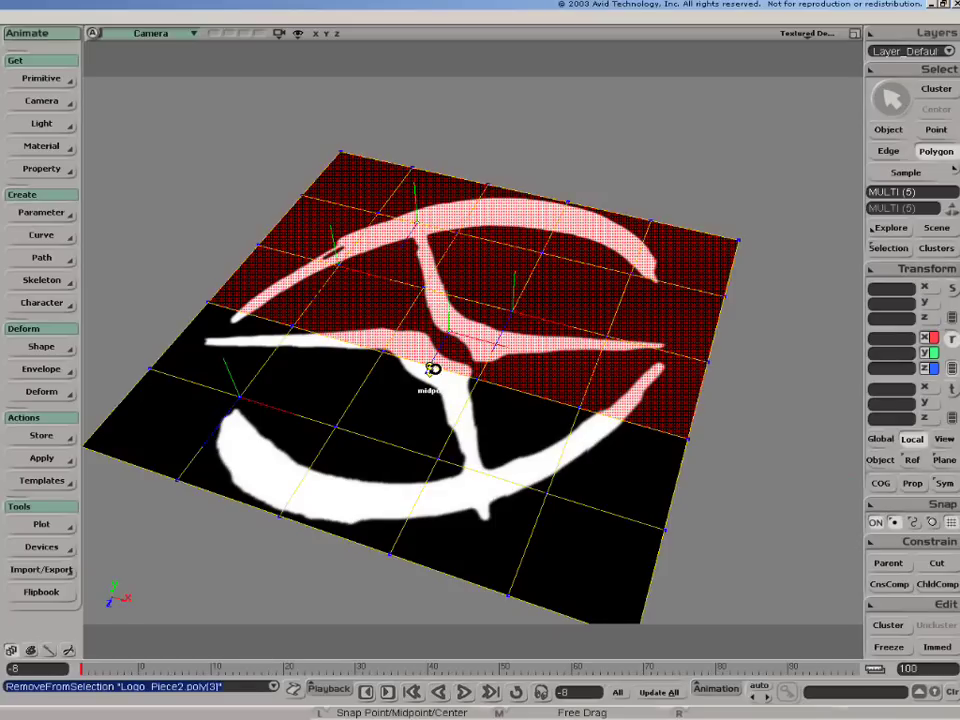
key("c")
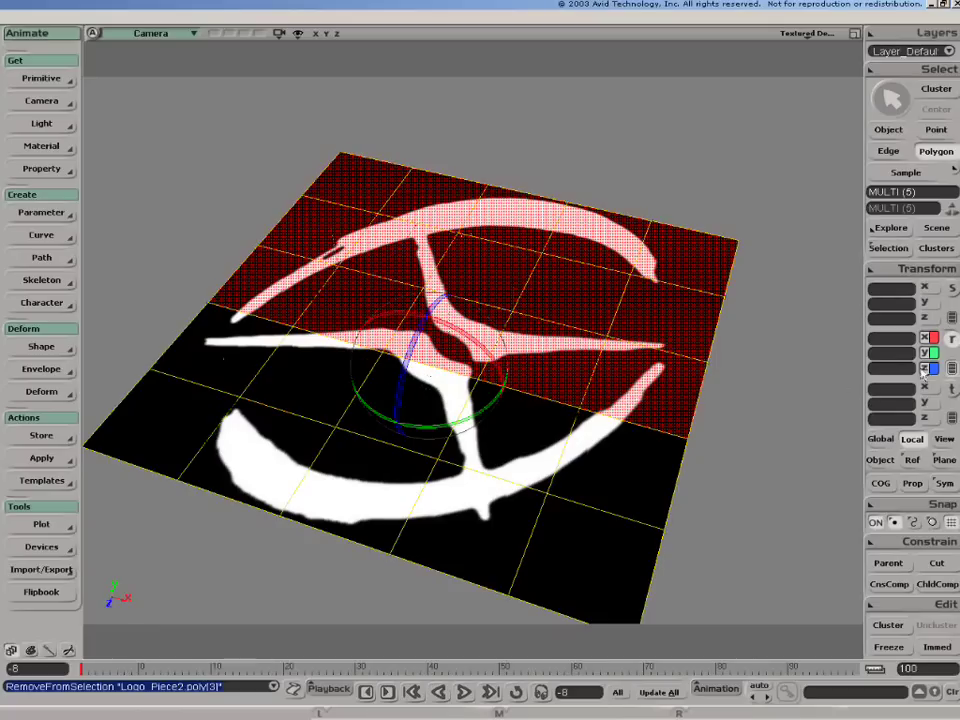
Try to fold the selected polygons upward about the snapped pivot and undo the rotation
right_click_drag(547, 383, 543, 371)
mouse_move(493, 415)
left_mouse_down()
mouse_move(474, 422)
mouse_move(514, 369)
mouse_move(489, 397)
left_mouse_up()
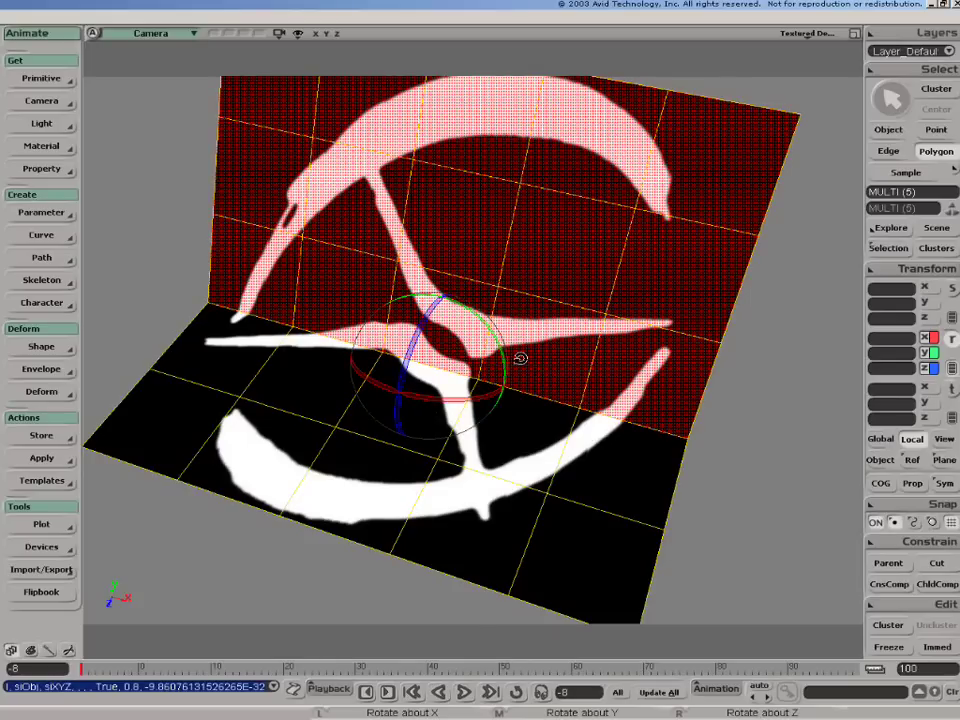
key("ctrl+z")
left_click_drag(443, 300, 493, 248)
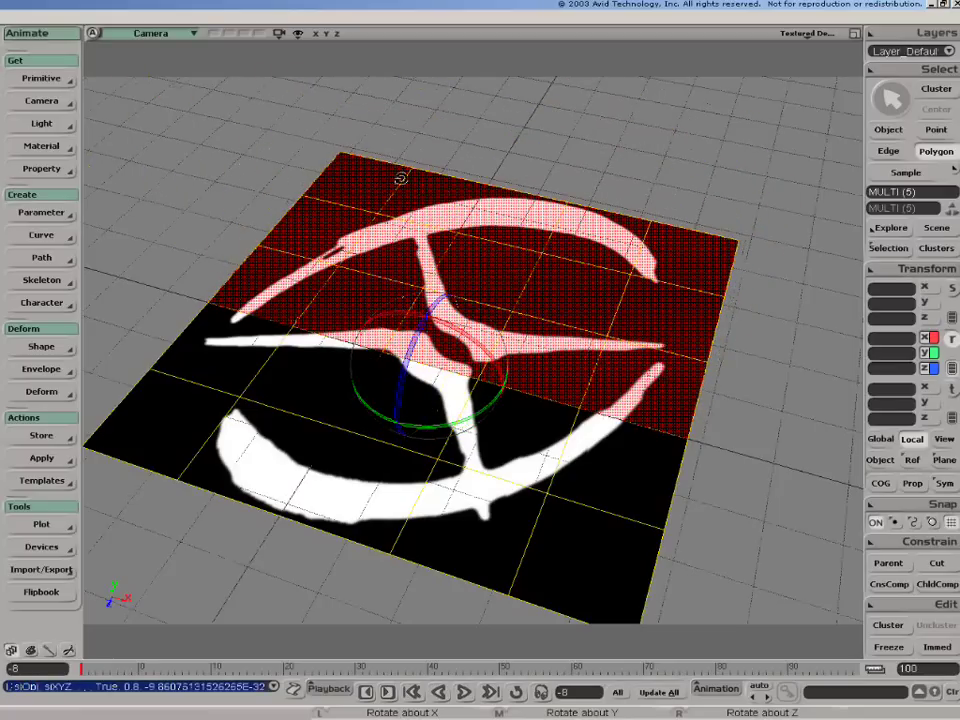
Return to the Top view with its Visual Cues settings open and move the logo's upper-right corner point slightly outward and down
middle_click(158, 34)
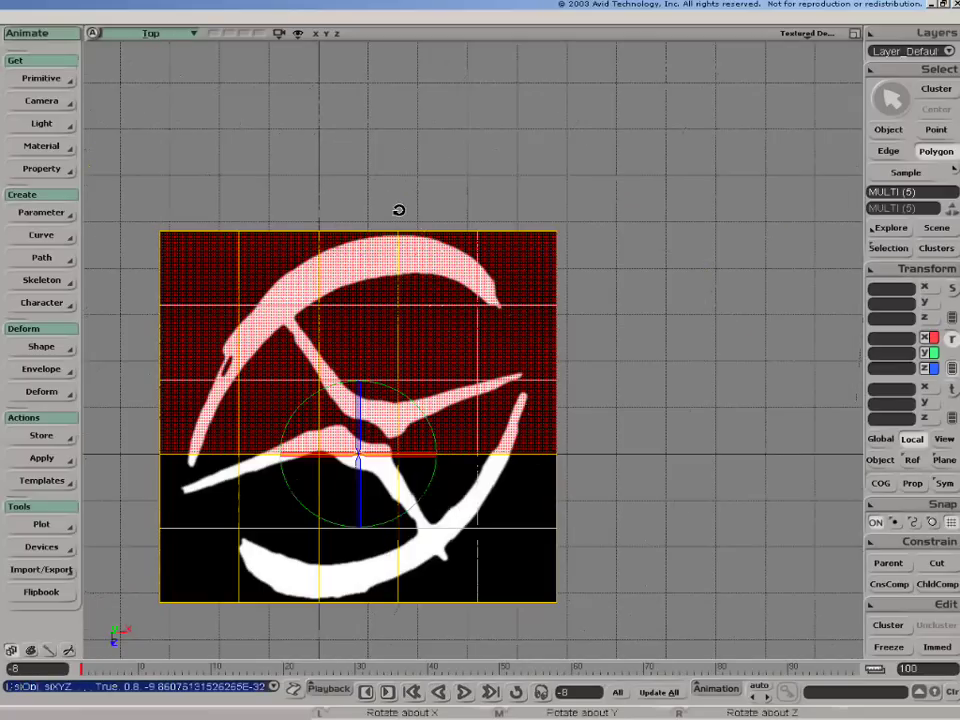
key("ctrl+z")
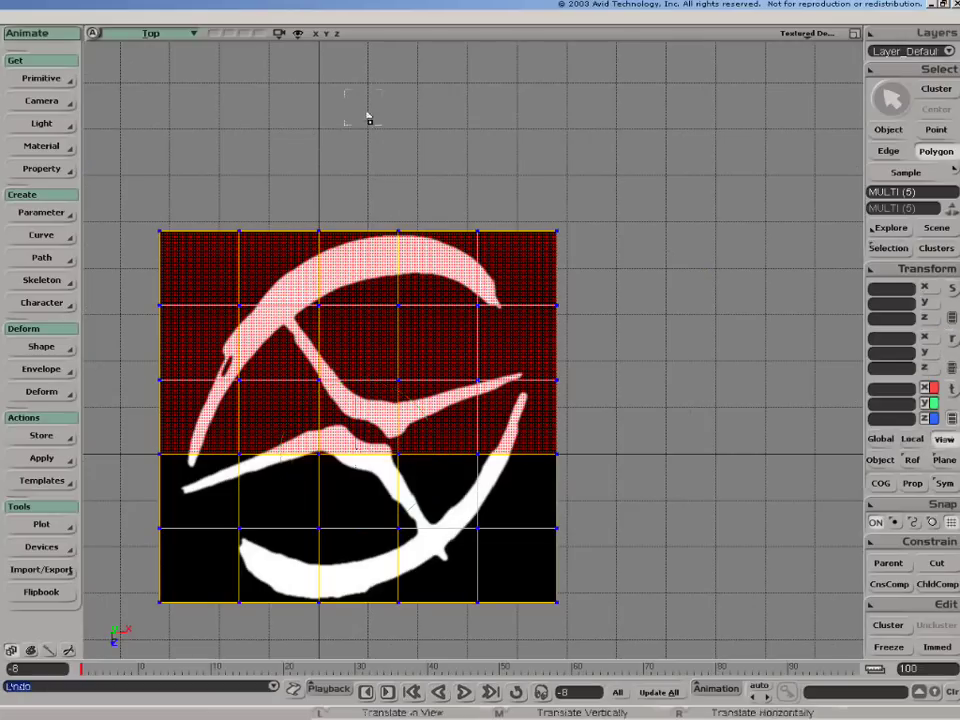
left_click(300, 34)
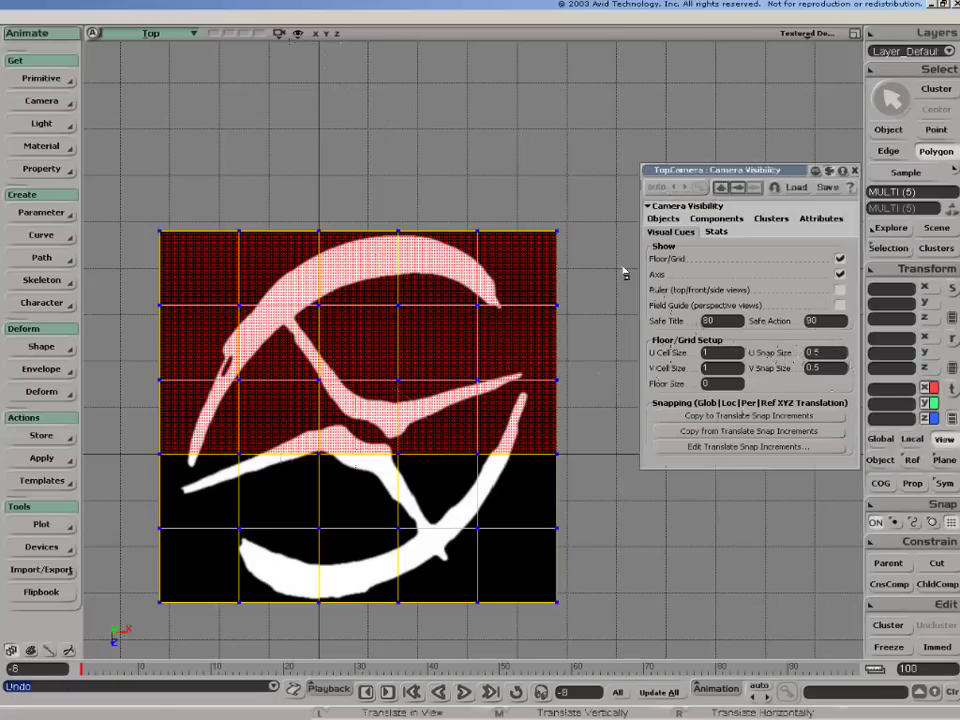
mouse_move(559, 238)
left_mouse_down()
mouse_move(542, 158)
mouse_move(502, 151)
mouse_move(522, 225)
mouse_move(564, 244)
left_mouse_up()
Select the fourth edge along the logo's upper border, enable curve snapping, and move the edge upward to about Z -4.36
key("u")
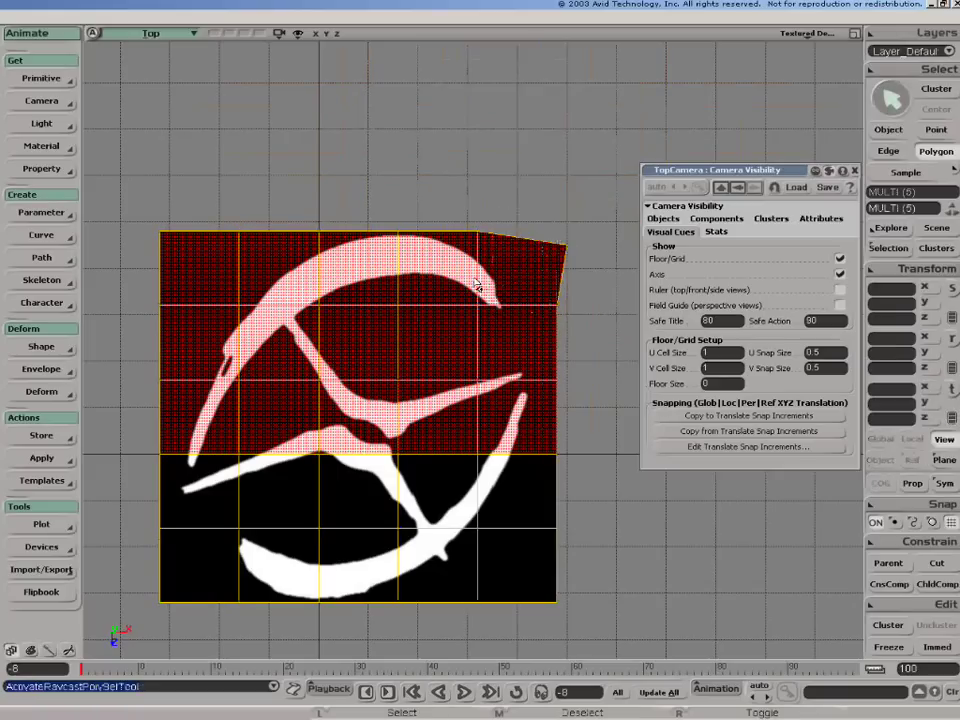
key("e")
left_click(446, 255)
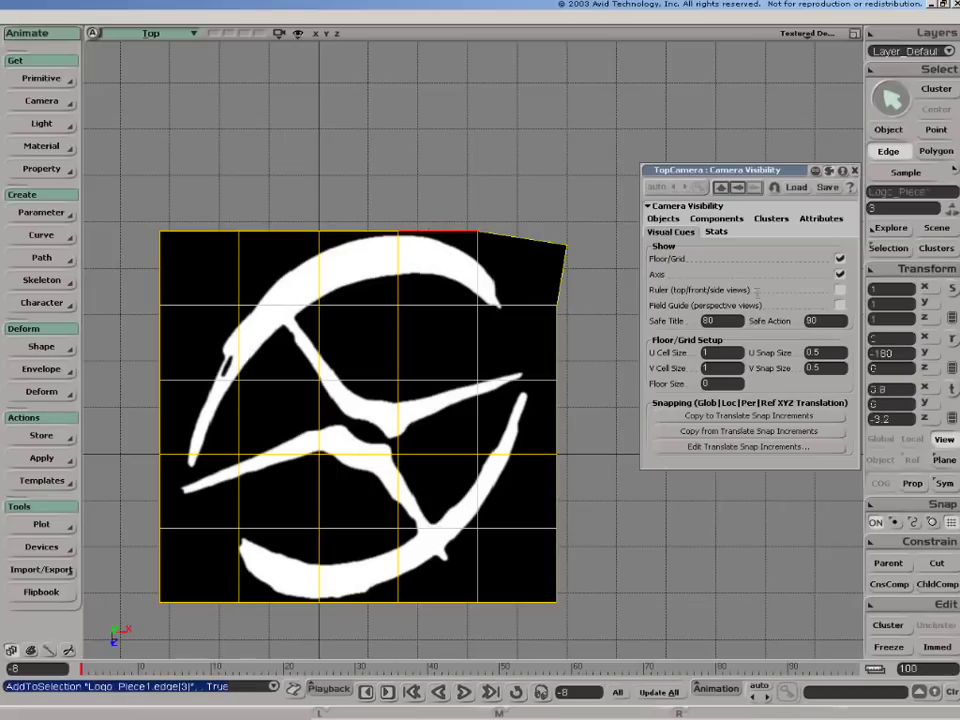
left_click(913, 522)
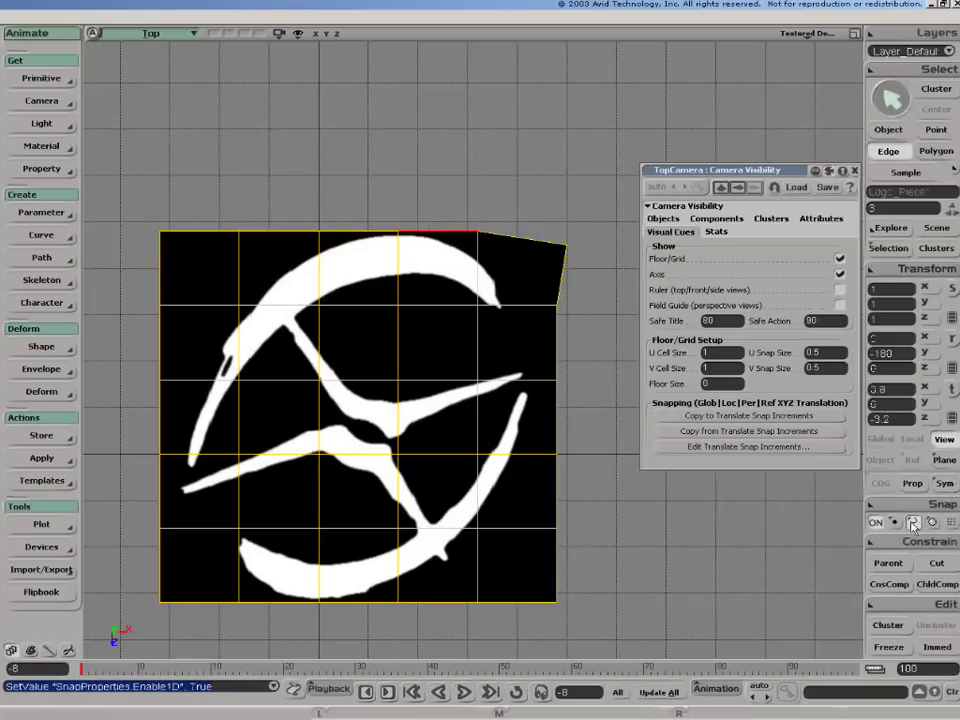
key("v")
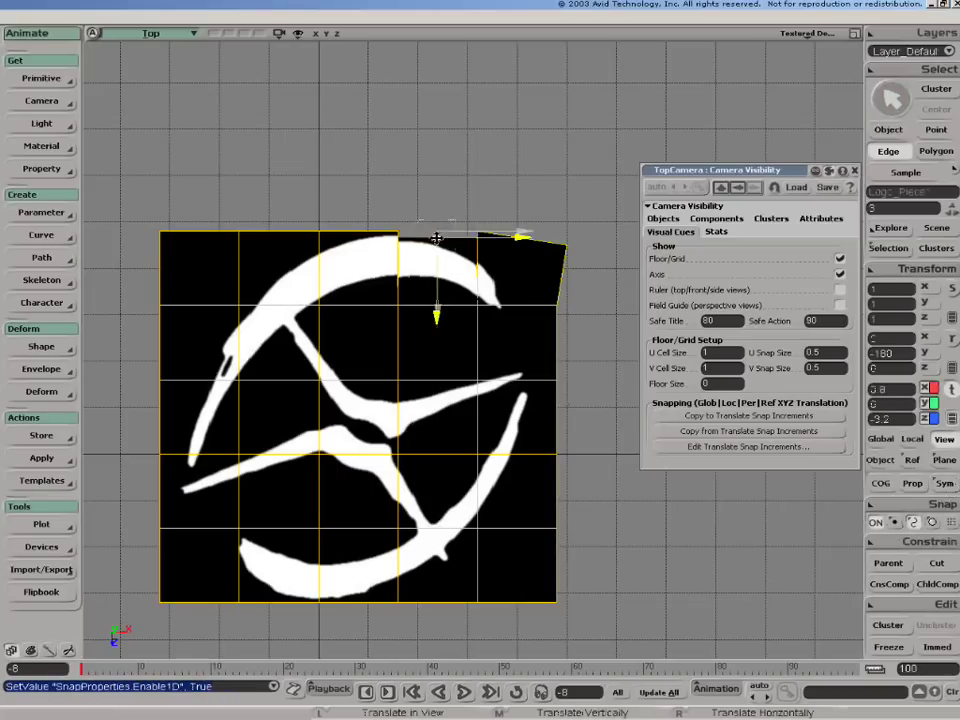
left_click_drag(436, 237, 441, 182)
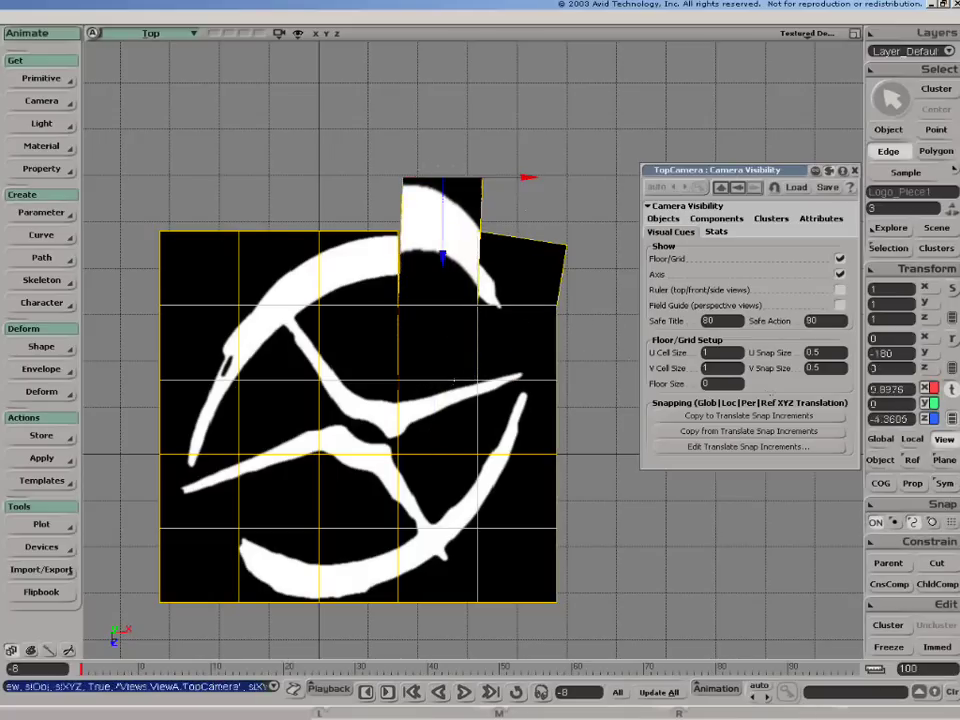
Toggle the Collapse Points When Snapping transform option
left_click(940, 274)
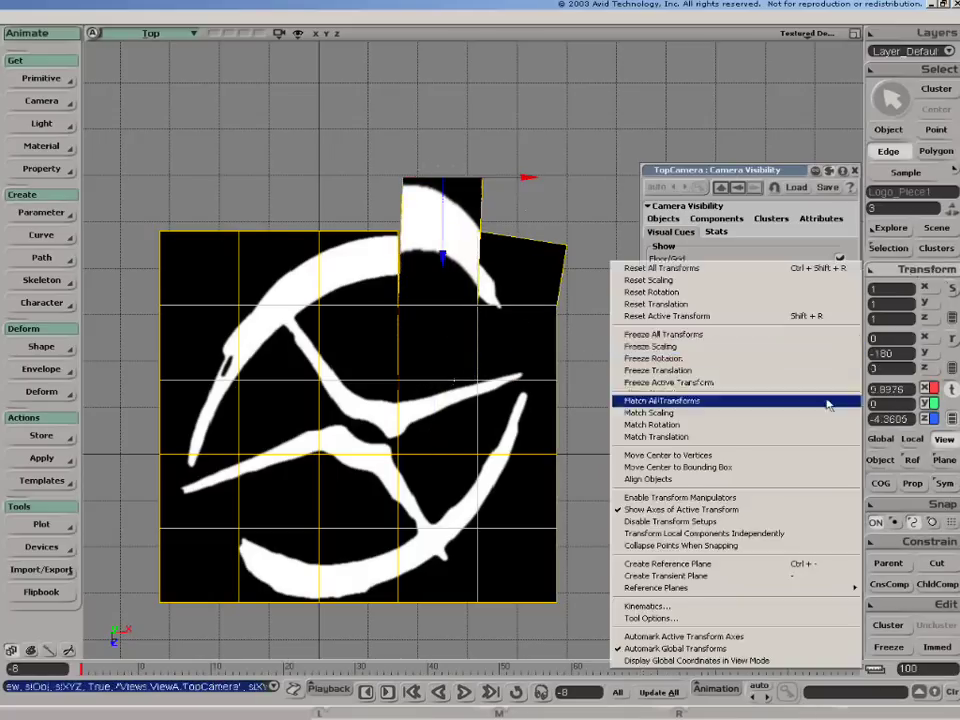
left_click(632, 547)
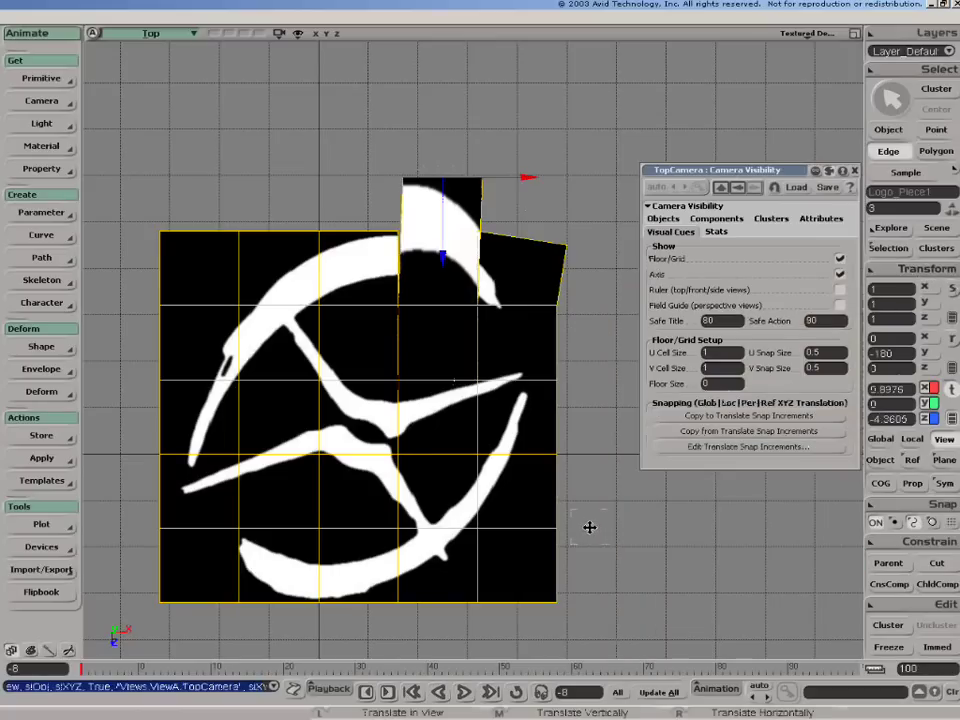